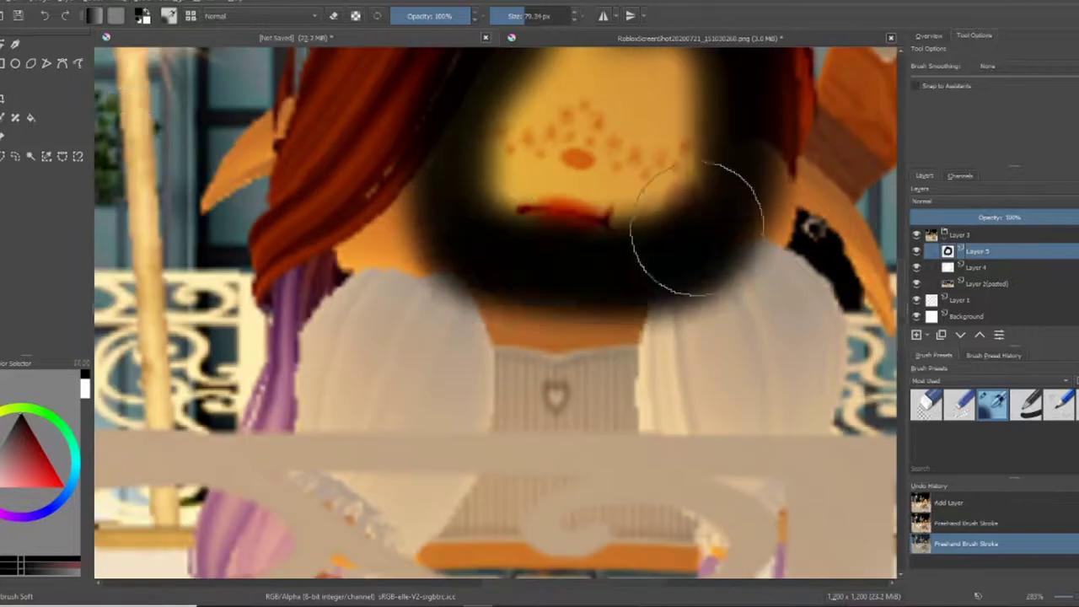
Set the black face shading layer's blend mode to Overlay and its opacity to 45%
scroll(696, 228, "down", 5)
left_click(995, 201)
left_click(995, 253)
scroll(495, 312, "up", 4)
left_click_drag(1071, 217, 991, 216)
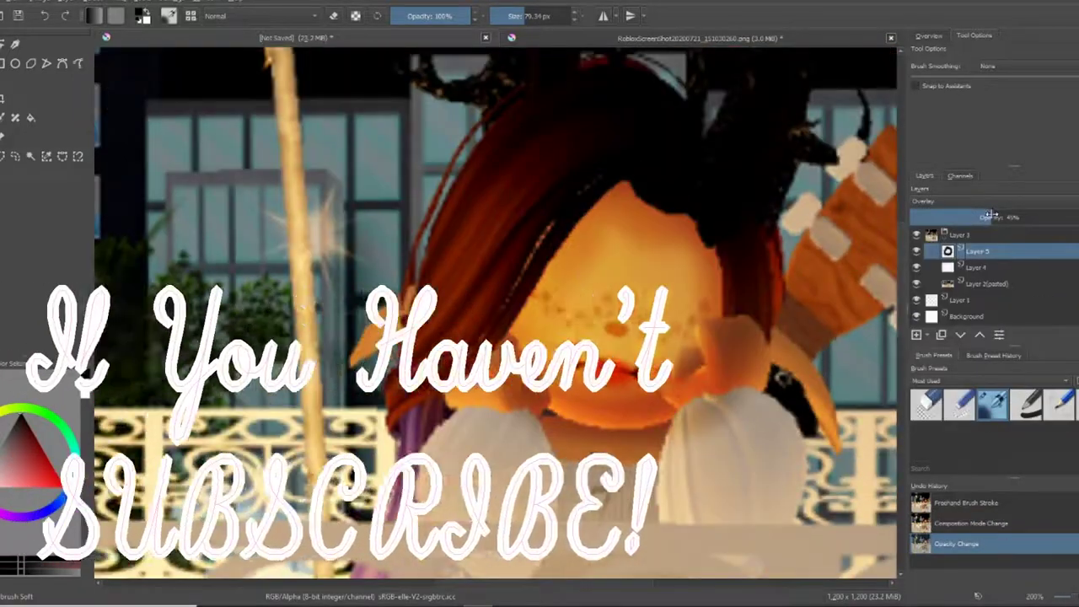
Add a small soft black shading stroke just above the nose with a 25.82 px brush
scroll(494, 289, "up", 6)
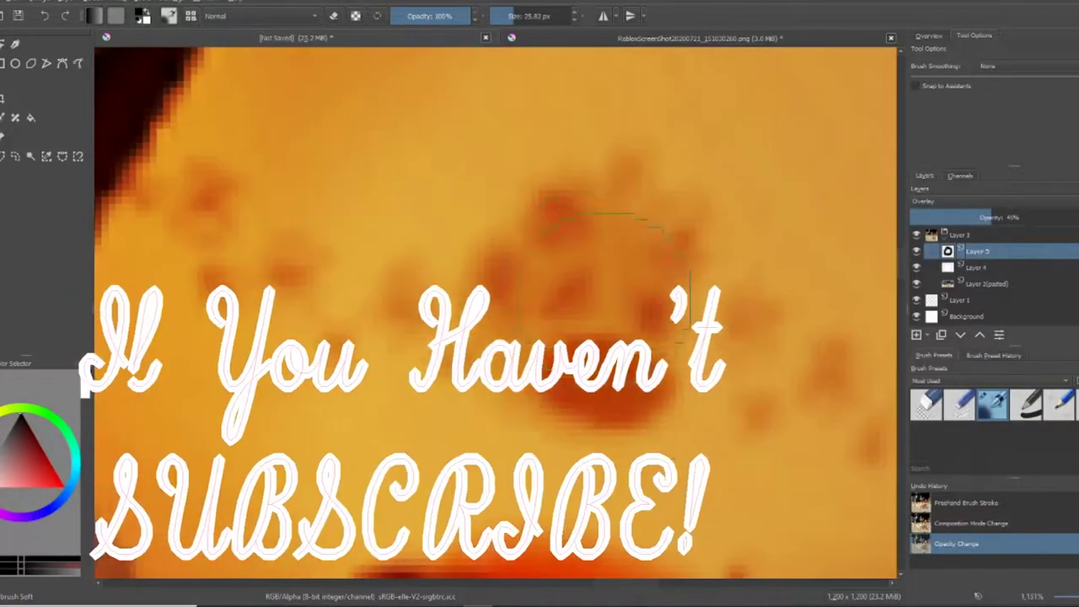
left_click_drag(621, 221, 628, 227)
scroll(707, 427, "down", 5)
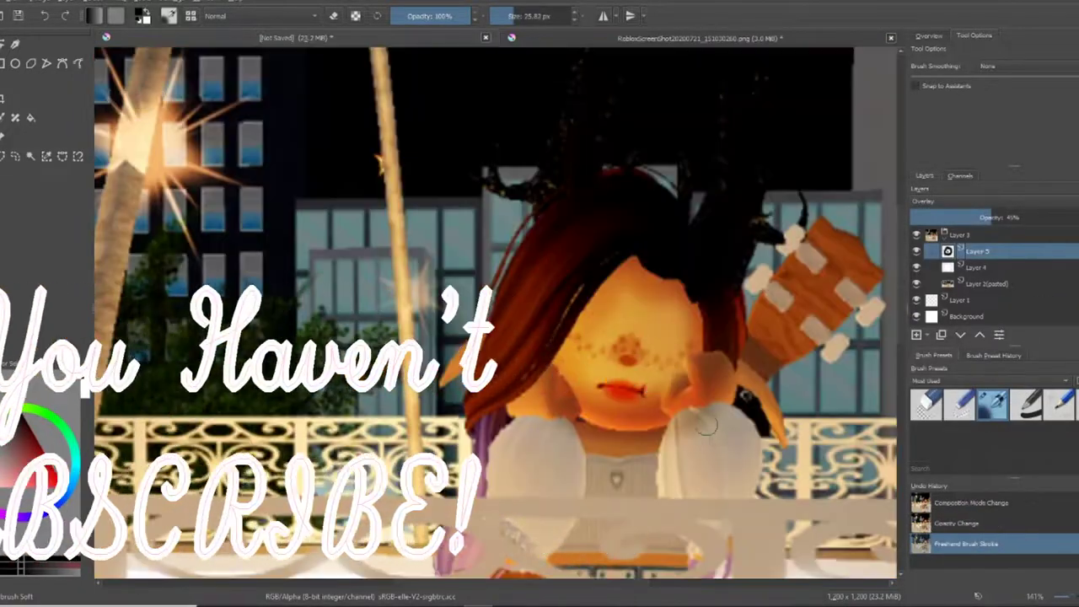
Soften the face shading around the freckles beside the nose with the Blender Blur brush
scroll(706, 427, "up", 5)
scroll(385, 241, "down", 3)
left_click_drag(396, 236, 411, 253)
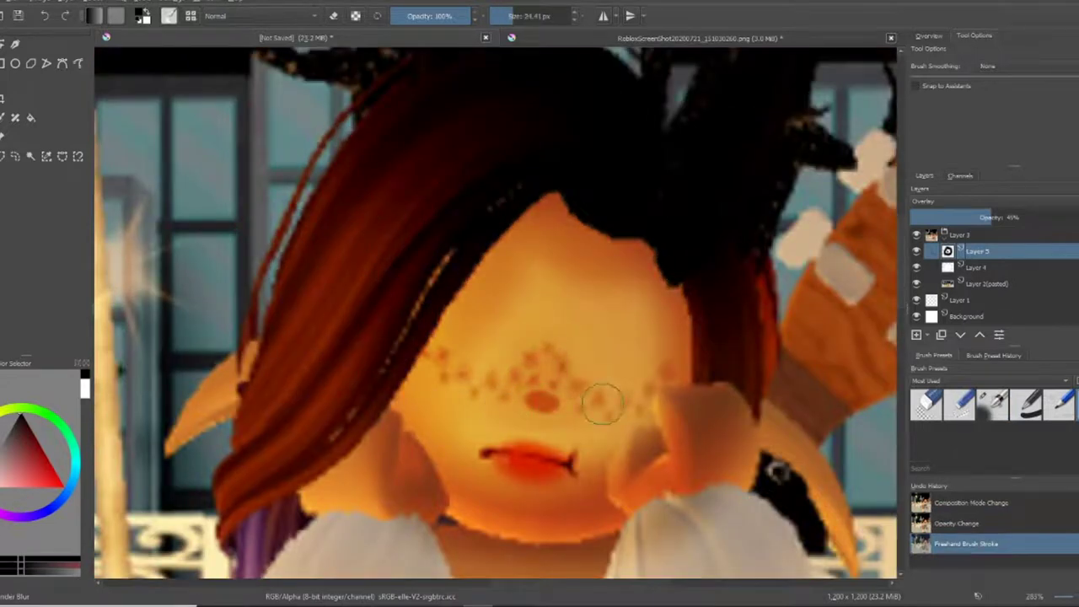
left_click_drag(603, 405, 624, 396)
scroll(690, 344, "up", 2)
scroll(494, 312, "down", 3)
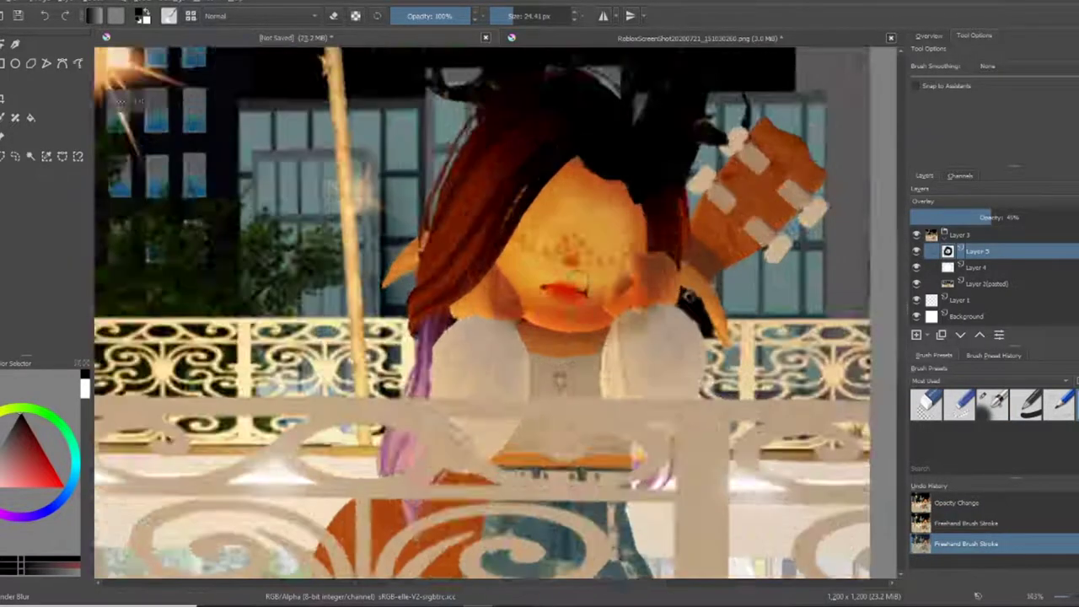
Add a new layer and paint a white highlight stroke along the upper lip's edge
scroll(494, 312, "up", 3)
left_click(916, 334)
left_click(1027, 403)
scroll(283, 299, "up", 3)
scroll(282, 299, "down", 3)
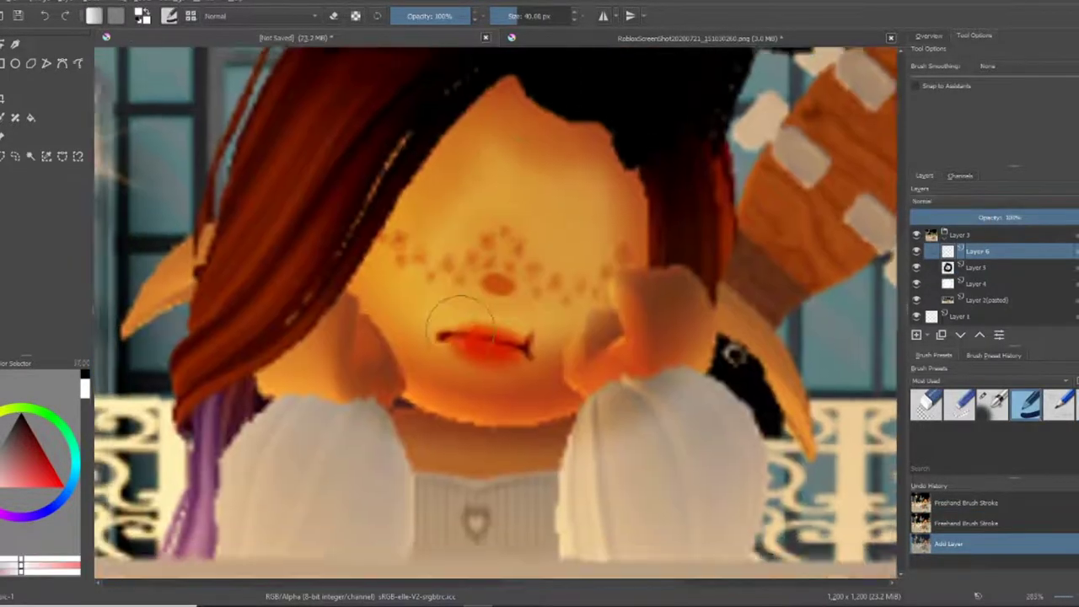
scroll(422, 337, "up", 3)
scroll(506, 295, "down", 3)
left_click_drag(649, 266, 661, 269)
scroll(654, 268, "up", 5)
left_click_drag(747, 307, 486, 224)
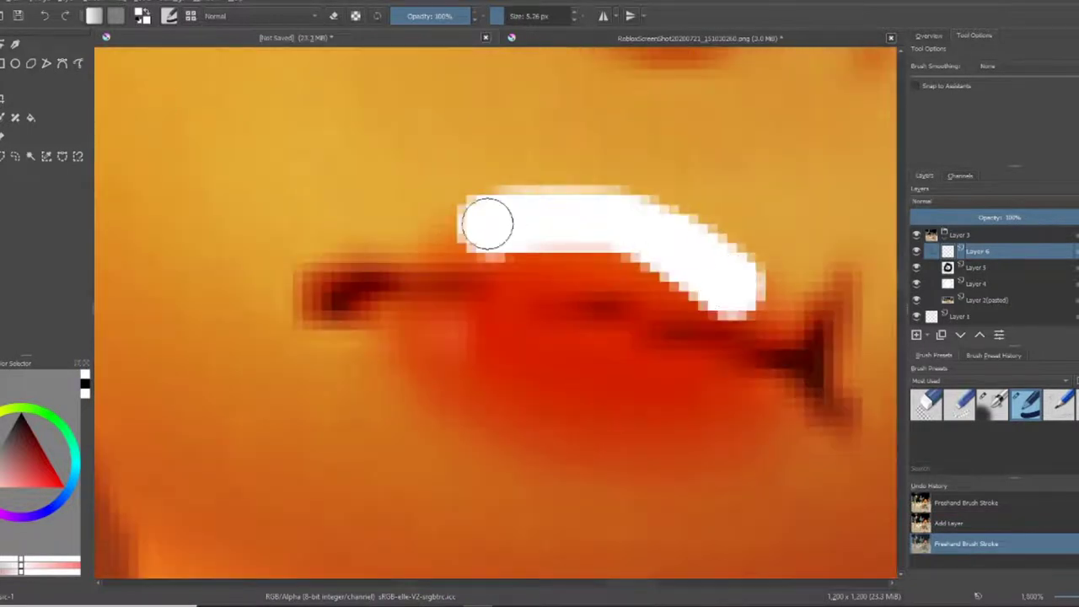
Paint thin white highlight lines along the top of the nose and up its bridge
scroll(486, 224, "down", 3)
scroll(784, 308, "up", 3)
scroll(785, 309, "down", 3)
scroll(590, 439, "up", 3)
left_click_drag(498, 421, 662, 481)
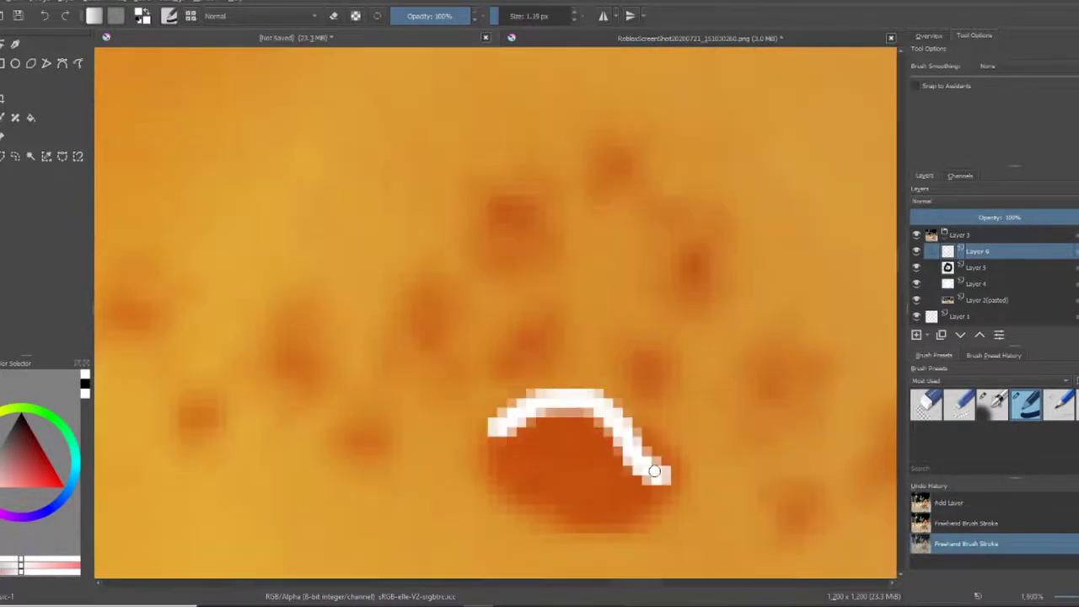
scroll(590, 438, "down", 3)
scroll(590, 438, "up", 3)
left_click_drag(573, 269, 538, 421)
scroll(495, 311, "down", 5)
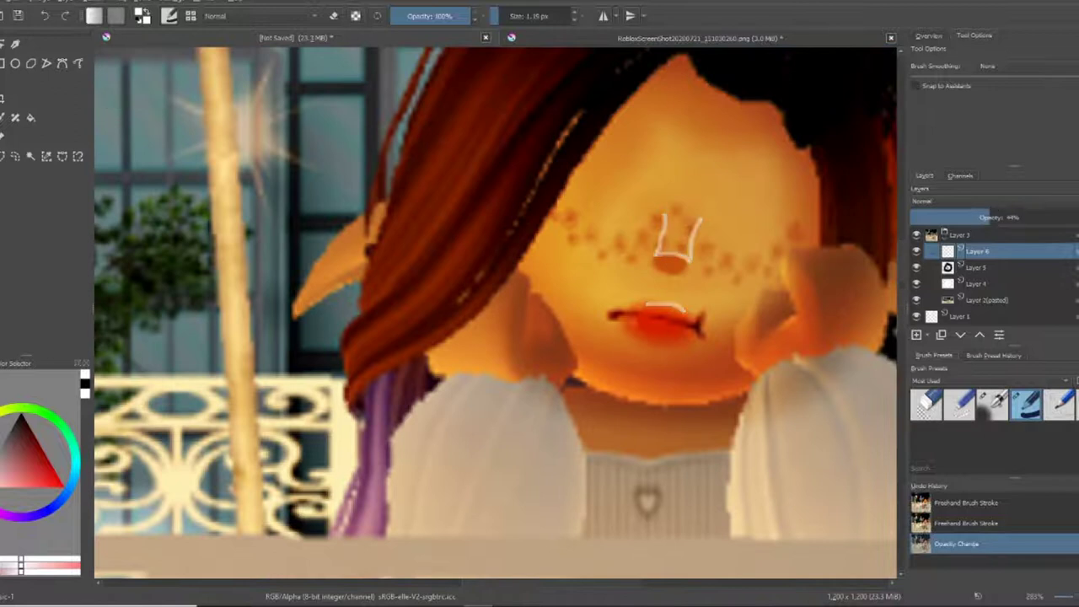
Try the lip and nose highlight layer in Addition mode at 63% opacity
left_click(924, 200)
left_click(953, 253)
left_click(1023, 217)
left_click(923, 201)
left_click(1009, 217)
scroll(525, 333, "up", 5)
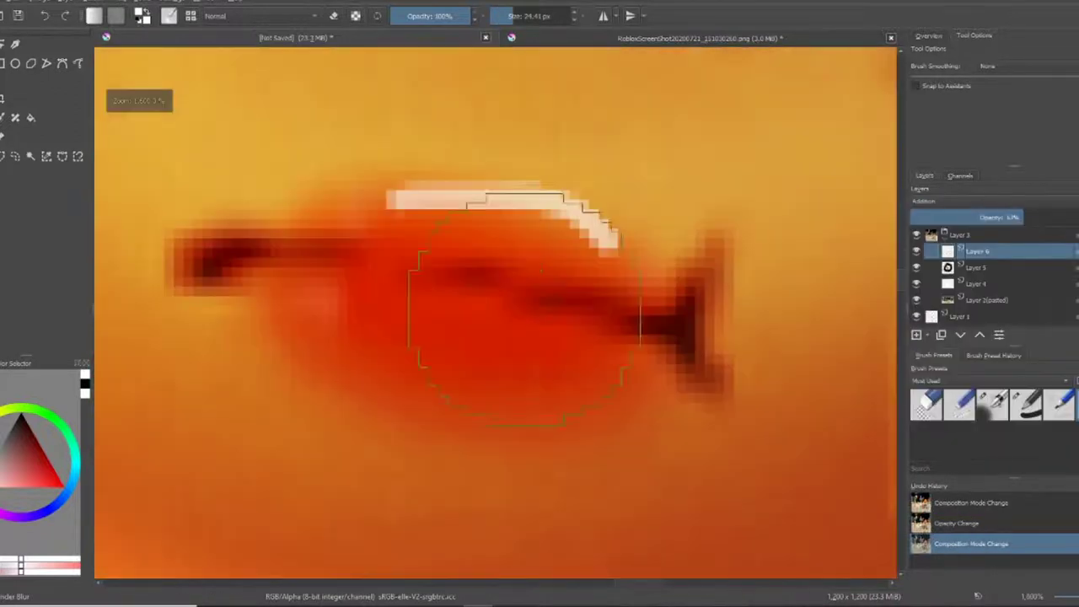
Undo the highlight layer's blur, blend mode and opacity changes along with the last nose bridge stroke
scroll(493, 311, "down", 8)
key("ctrl+z")
scroll(433, 349, "up", 8)
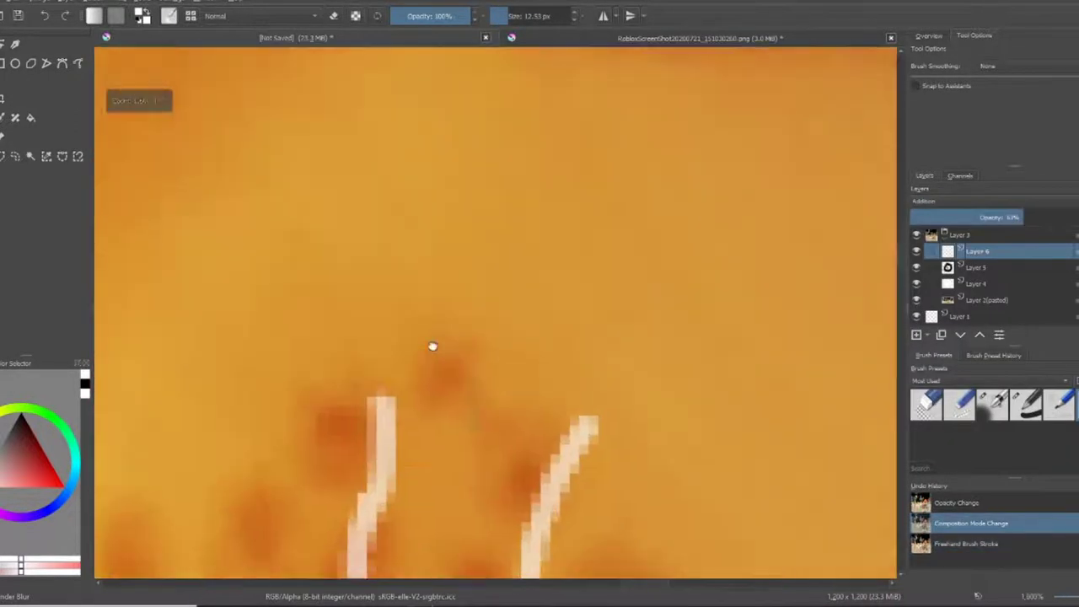
scroll(398, 265, "down", 4)
key("ctrl+z")
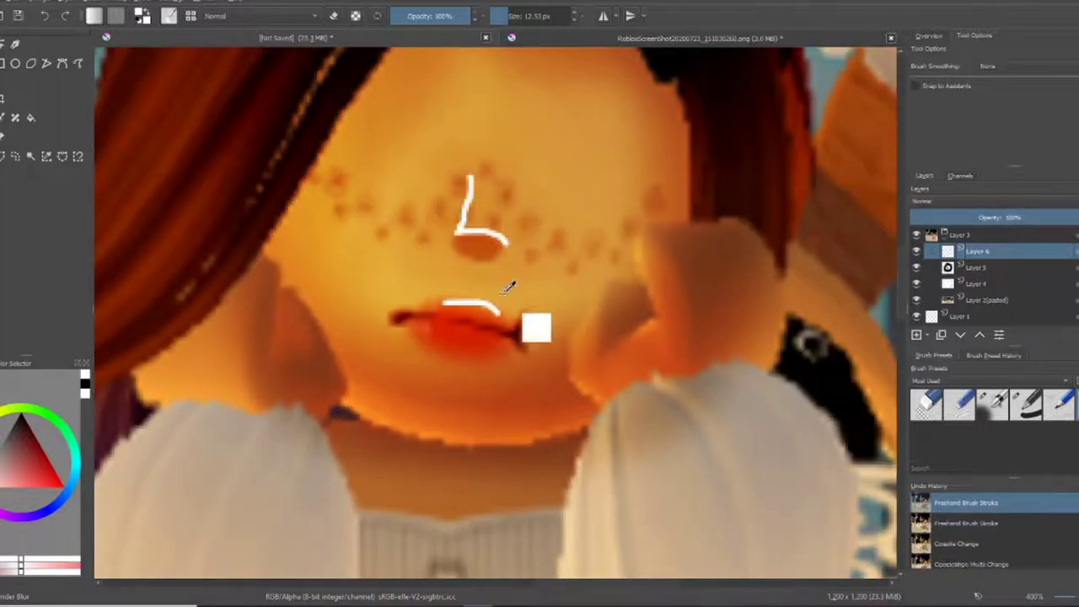
Set the lip and nose highlight layer to Overlay at 53% opacity and blur its strokes
left_click(923, 200)
left_click(936, 310)
scroll(456, 278, "up", 2)
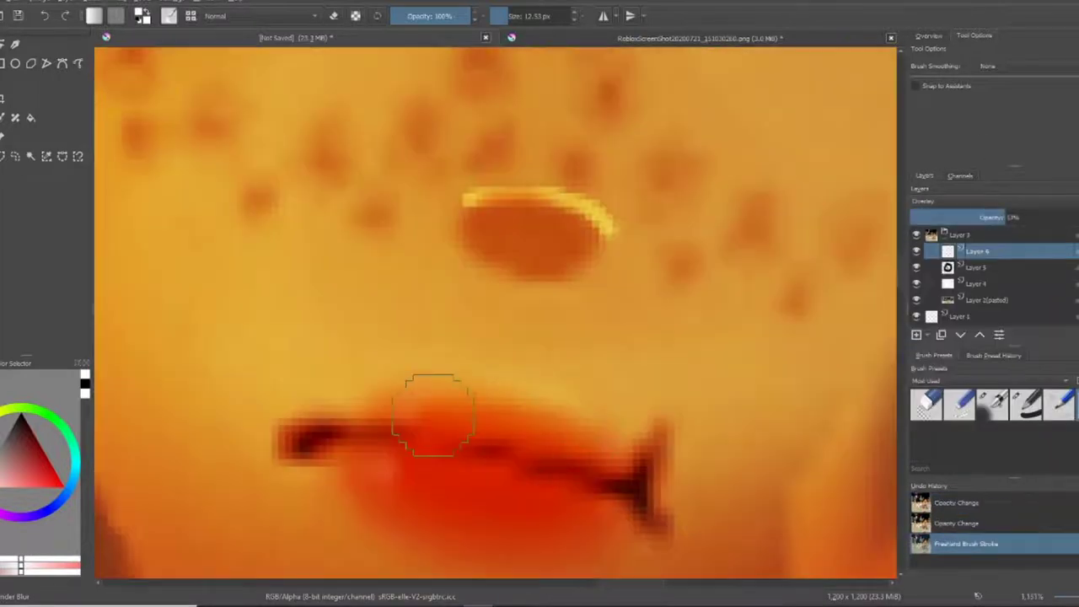
scroll(445, 255, "down", 6)
scroll(506, 286, "up", 3)
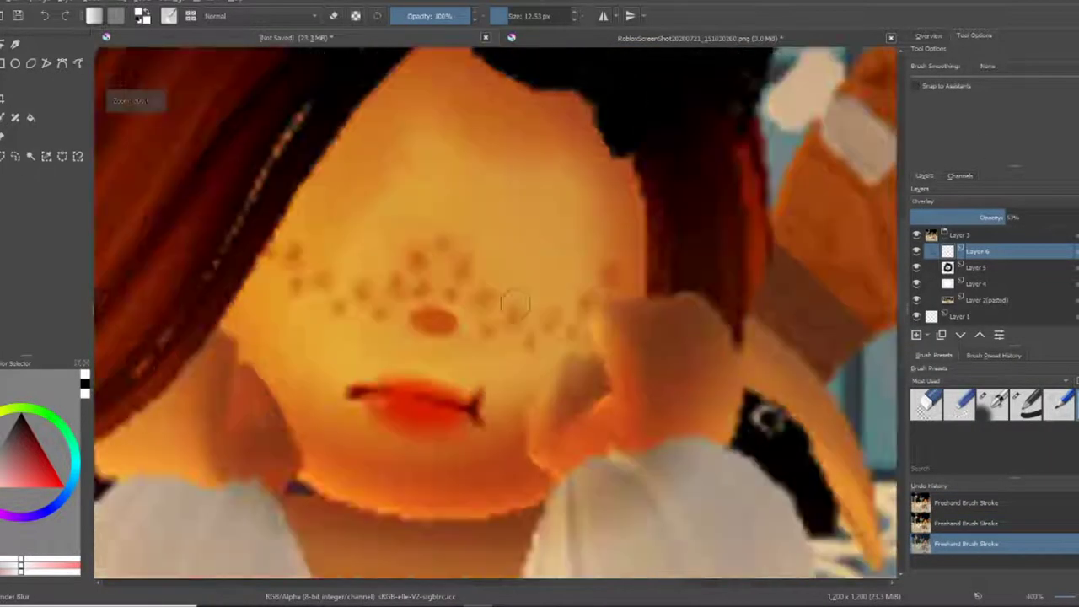
scroll(513, 291, "down", 3)
scroll(616, 450, "down", 2)
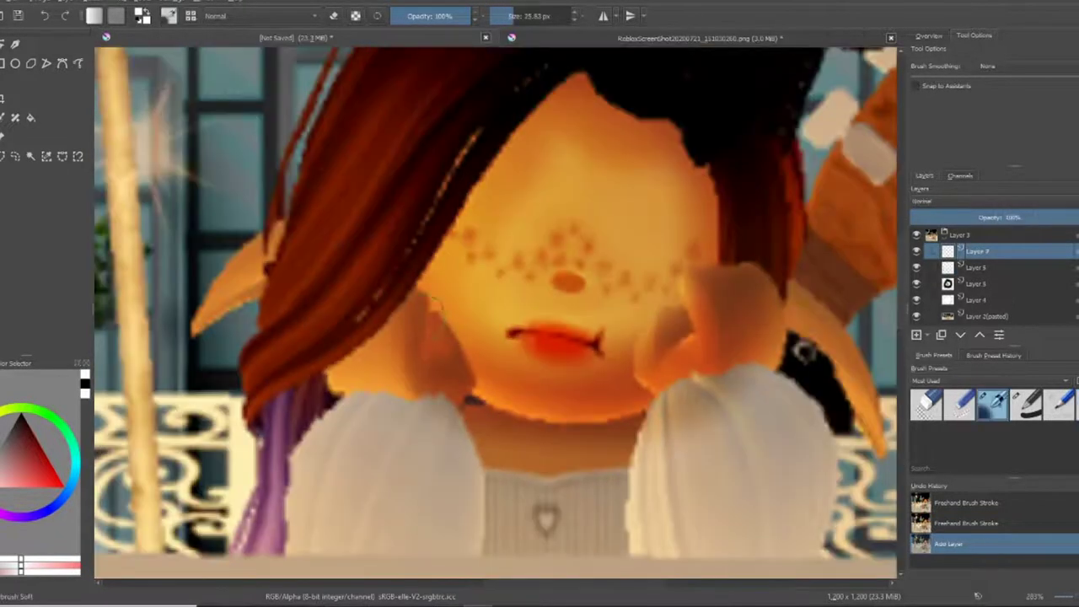
On a new layer, paint soft black shading over the hand beside the long hair with a 25.82 px brush
scroll(357, 277, "up", 3)
left_click_drag(506, 278, 553, 144)
scroll(500, 236, "down", 1)
scroll(463, 209, "up", 1)
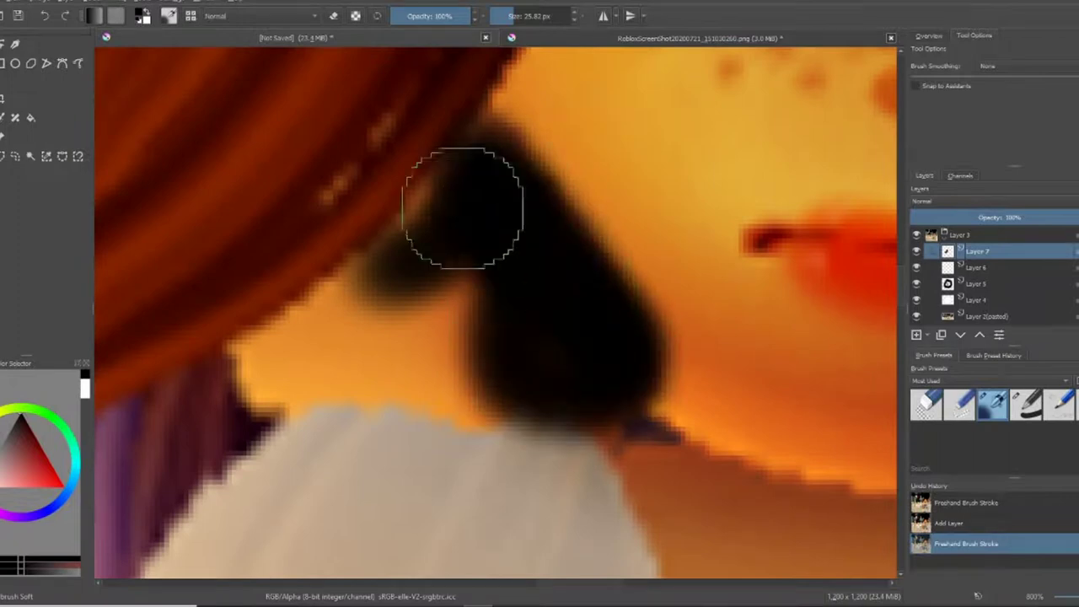
scroll(463, 208, "down", 3)
scroll(301, 385, "up", 3)
Paint soft black shading along the fingers and edges of the character's other hand
left_click_drag(295, 392, 446, 265)
scroll(392, 303, "up", 2)
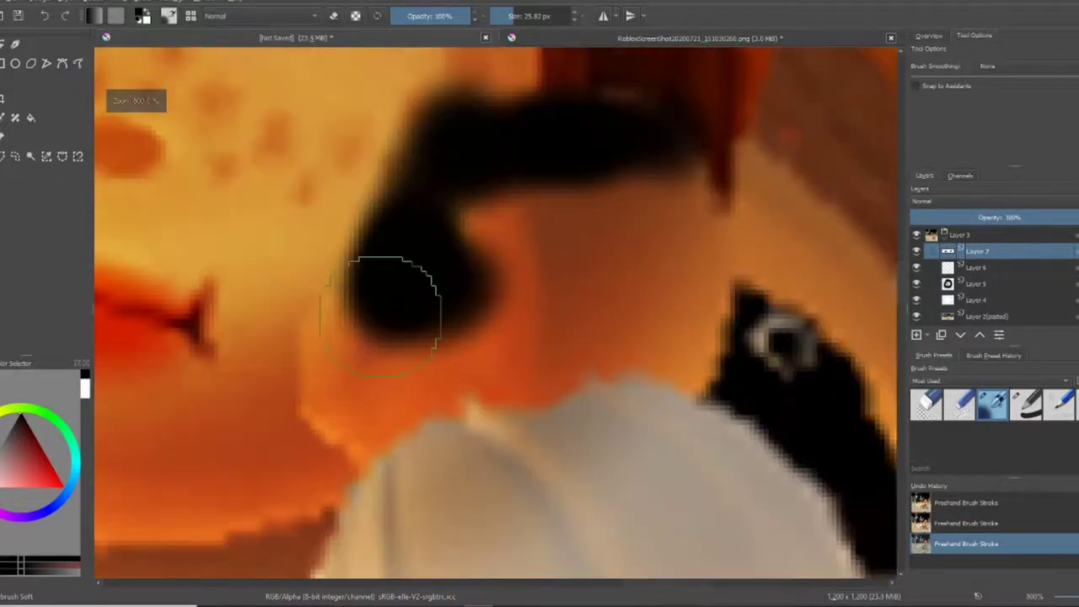
mouse_move(392, 304)
left_mouse_down()
mouse_move(602, 406)
mouse_move(501, 243)
mouse_move(364, 365)
mouse_move(573, 380)
left_mouse_up()
scroll(573, 380, "down", 3)
scroll(619, 221, "up", 3)
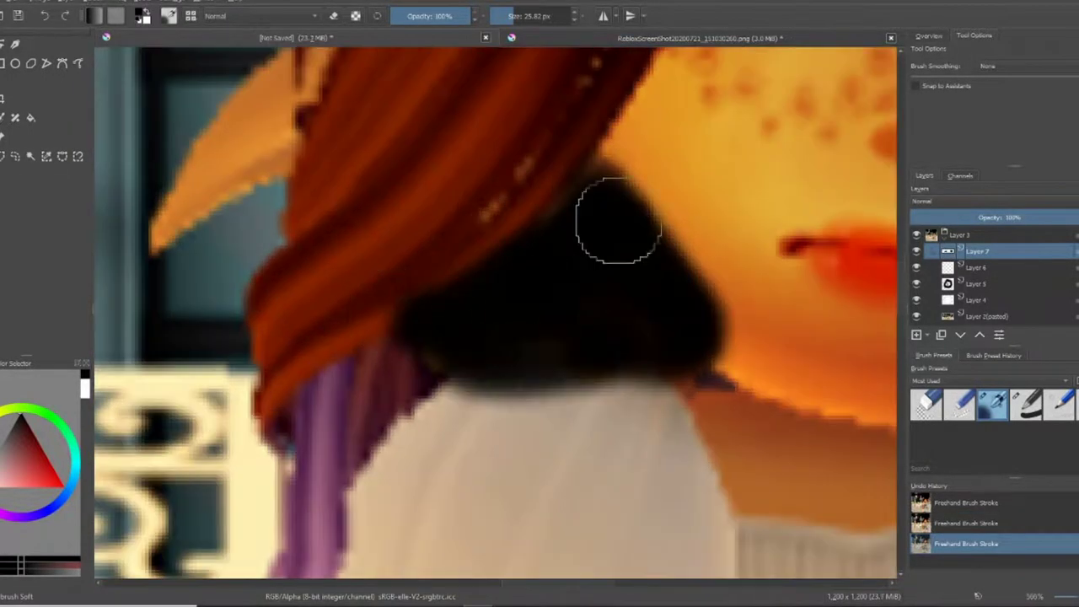
Set the hand shading layer's blend mode to Overlay and lower its opacity to about 41%
left_click(970, 202)
left_click(956, 290)
scroll(568, 279, "down", 5)
left_click(980, 217)
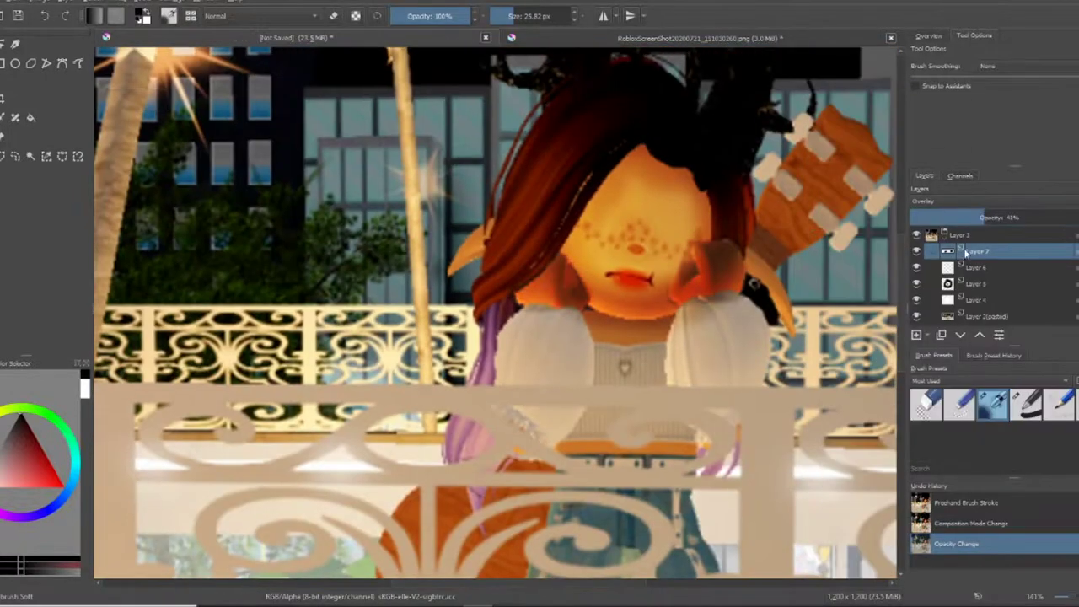
On a new layer, paint soft white highlights at the base of both hands, just above the sleeves
scroll(612, 268, "up", 1)
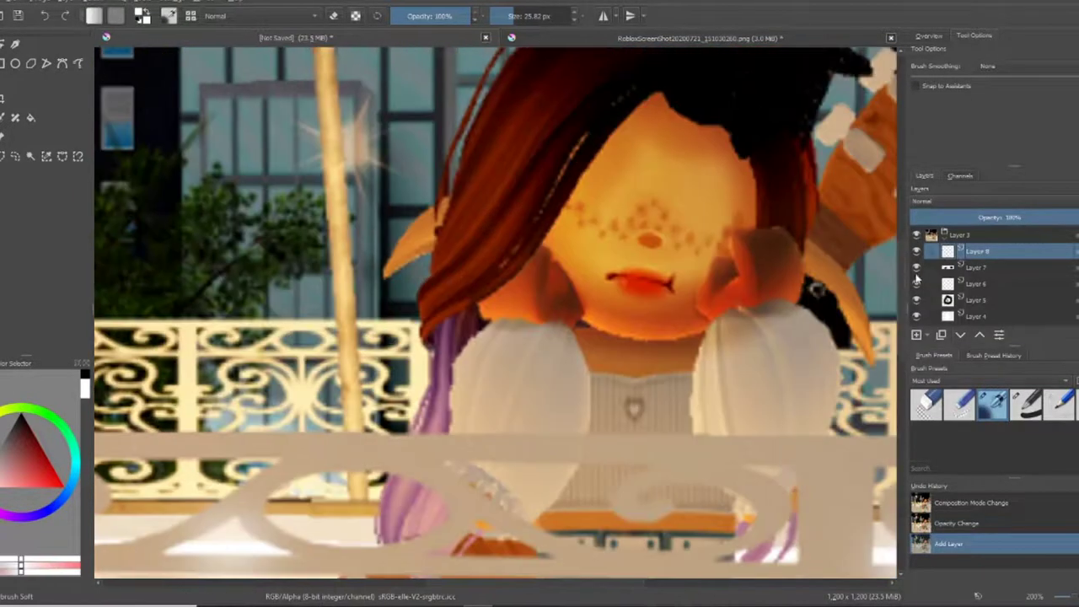
scroll(579, 301, "up", 4)
mouse_move(181, 362)
left_mouse_down()
mouse_move(229, 361)
mouse_move(217, 349)
left_mouse_up()
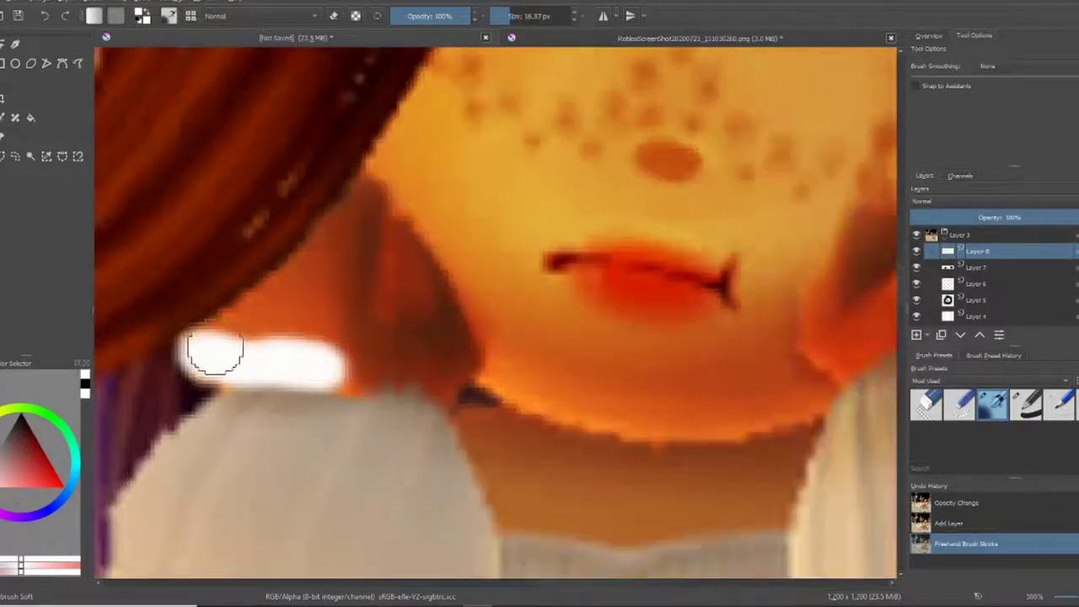
scroll(341, 253, "up", 1)
left_click_drag(350, 177, 341, 263)
key("ctrl+z")
mouse_move(132, 349)
left_mouse_down()
mouse_move(264, 333)
mouse_move(272, 380)
left_mouse_up()
scroll(272, 381, "down", 2)
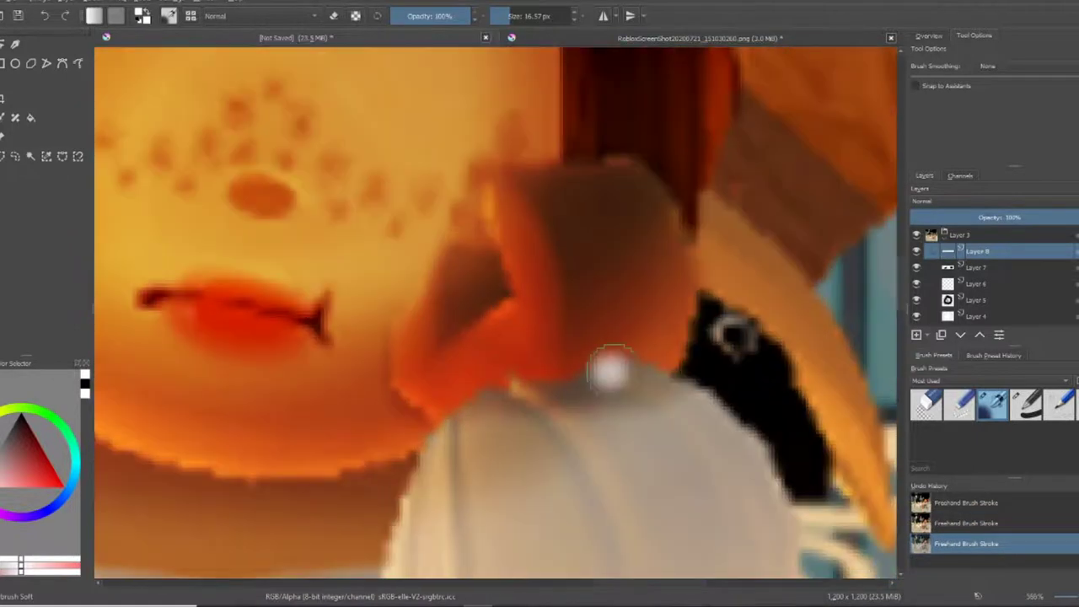
left_click_drag(614, 366, 649, 318)
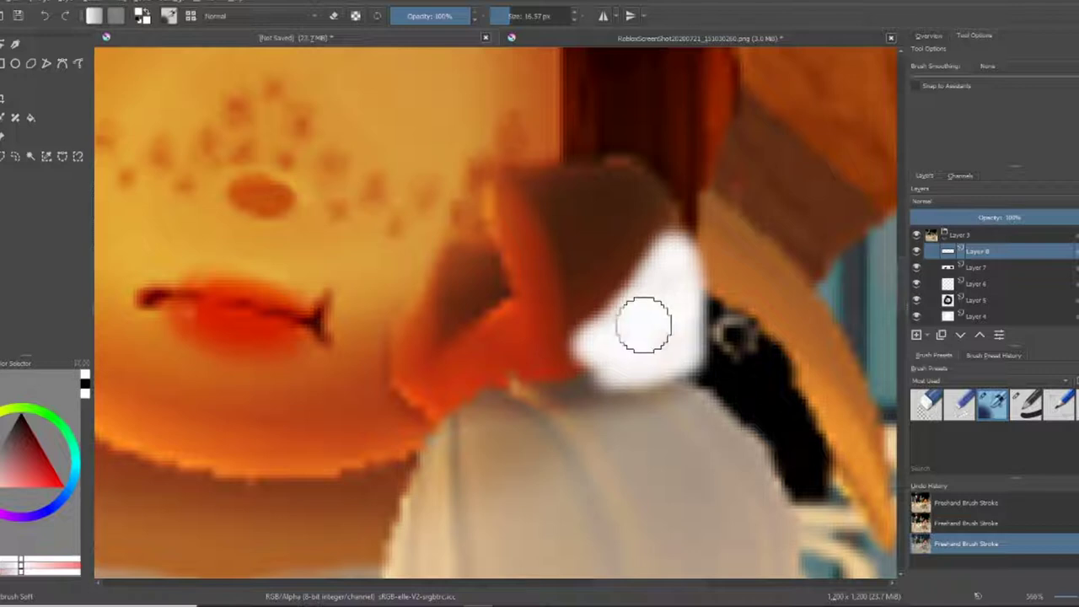
scroll(643, 325, "down", 4)
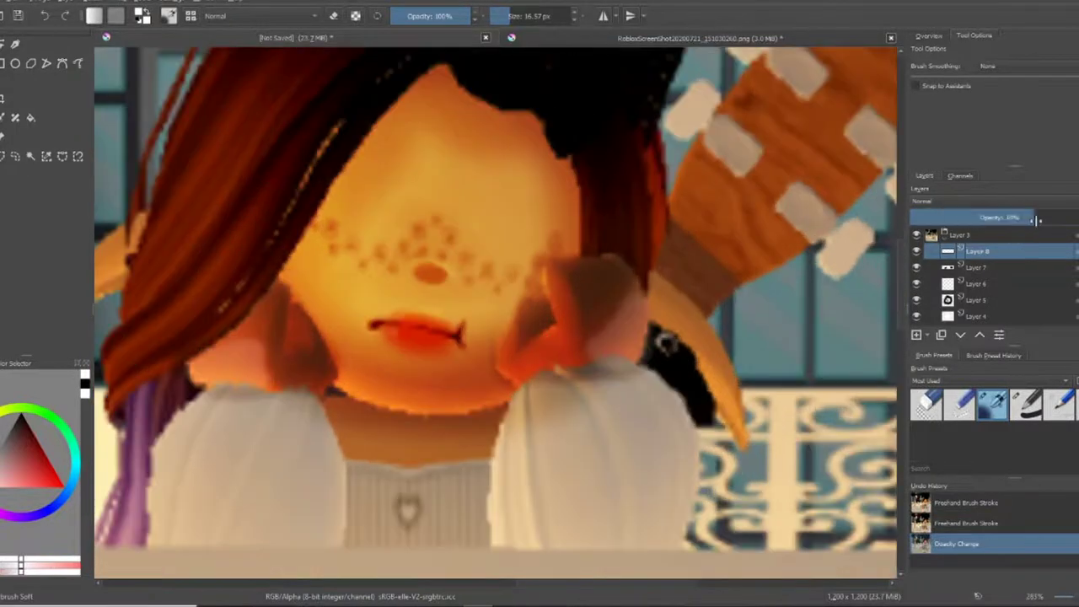
Try several blend modes, including Color Dodge and Burn, on the hand highlight layer
left_click(999, 201)
left_click(962, 217)
left_click(935, 201)
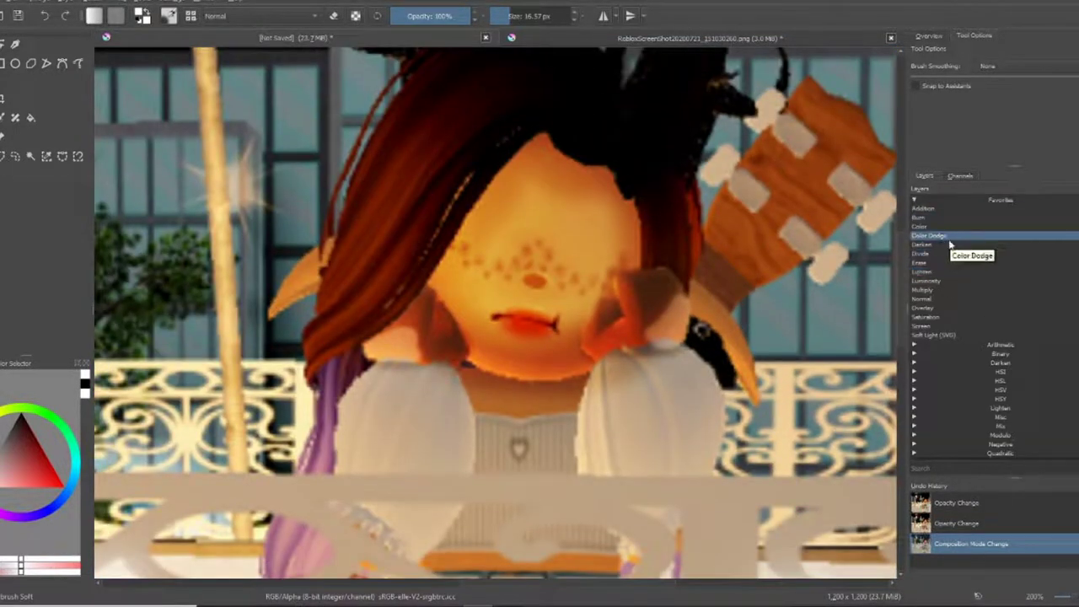
left_click(950, 243)
left_click(958, 240)
left_click(958, 240)
left_click(983, 200)
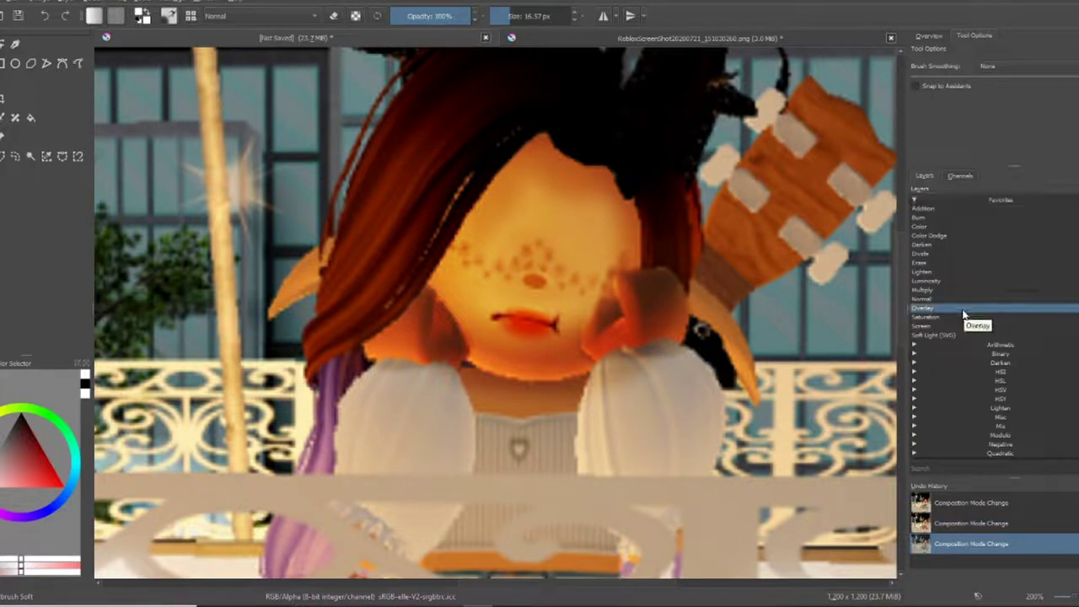
left_click(970, 316)
left_click(978, 202)
left_click(981, 219)
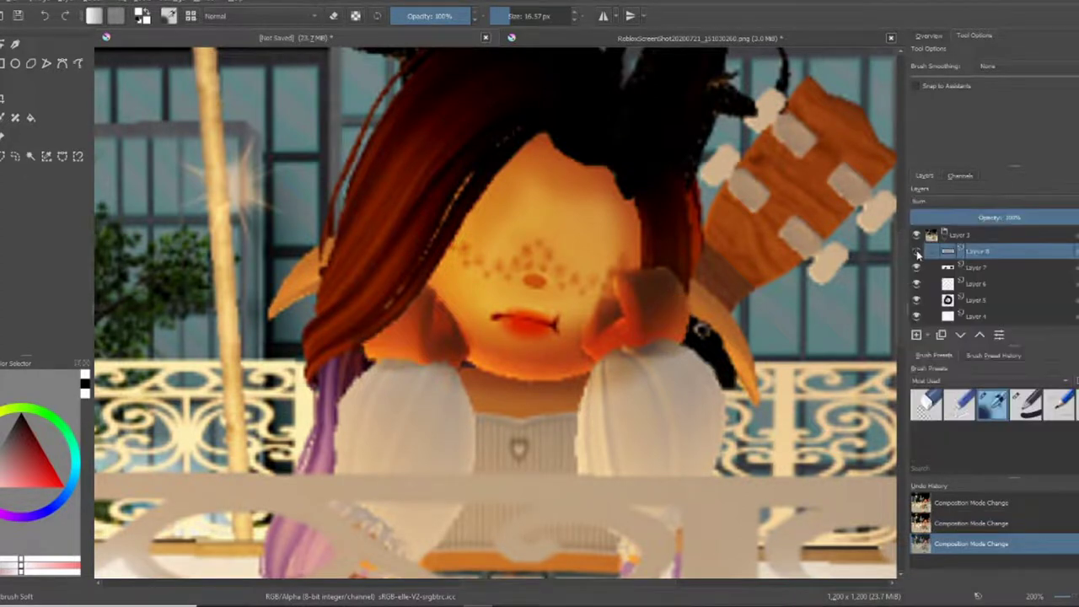
Set the hand highlight layer to Overlay at 57% opacity
left_click(936, 201)
left_click(942, 310)
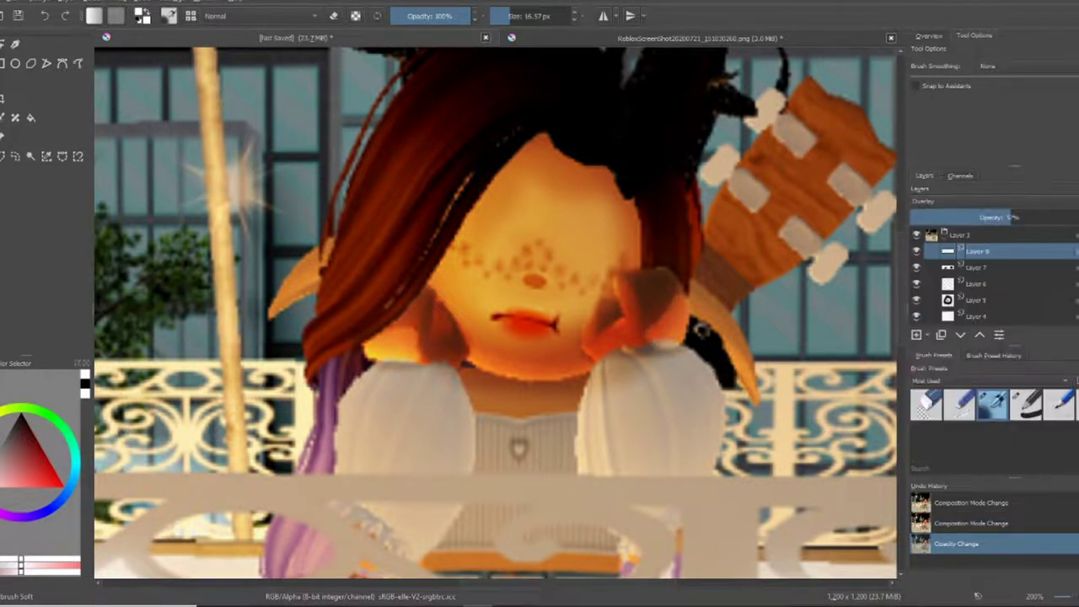
Soften the white hand highlights with an enlarged Blender Blur brush
key("/")
scroll(698, 331, "up", 3)
left_click_drag(742, 362, 722, 429)
scroll(722, 429, "down", 1)
left_click_drag(615, 354, 392, 417)
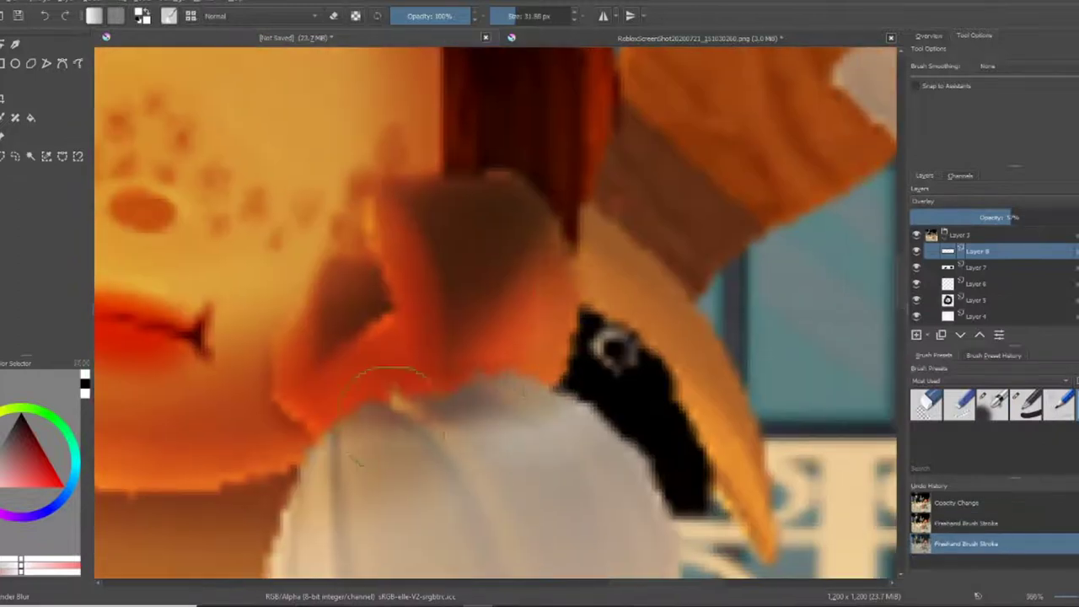
Blur the black shading on the hands and adjust that shading layer's opacity
scroll(390, 381, "down", 1)
left_click_drag(371, 320, 251, 361)
scroll(393, 331, "down", 3)
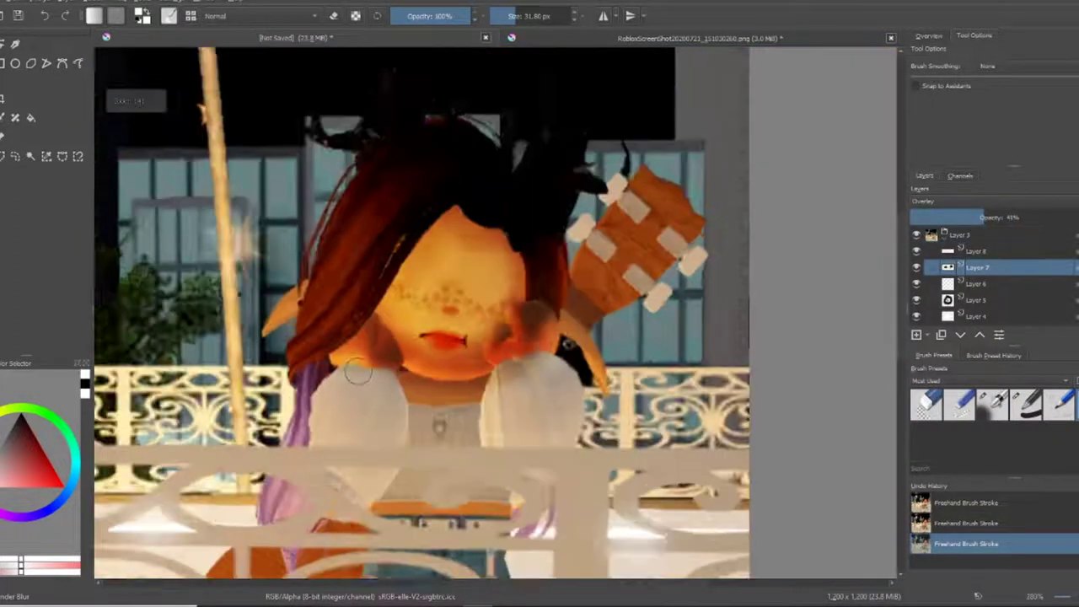
left_click(973, 218)
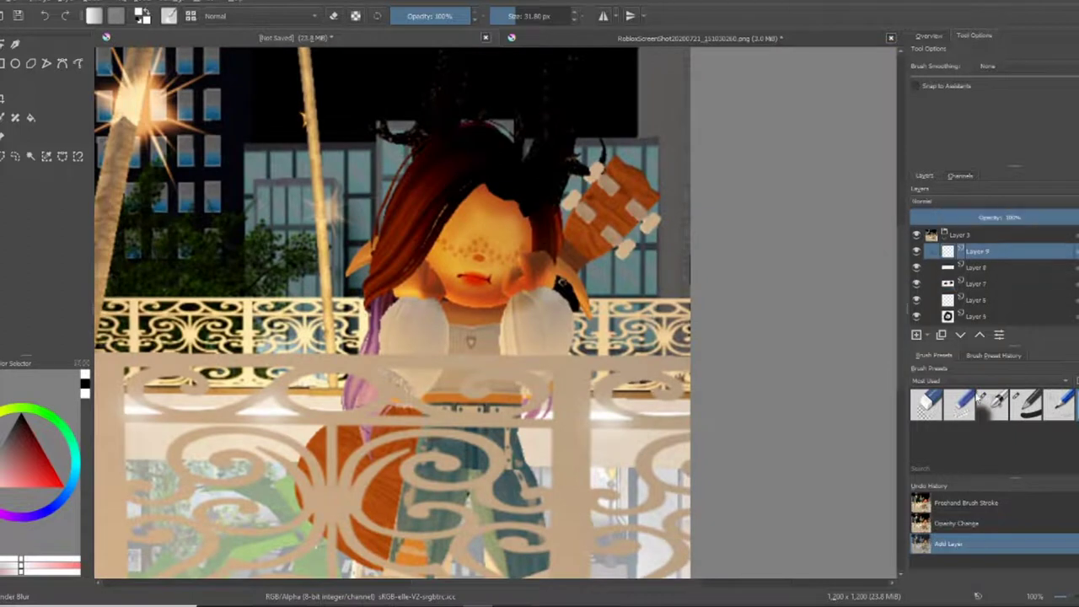
On a new layer, paint soft black shading across the neck below the chin
key("d")
scroll(467, 316, "up", 6)
mouse_move(759, 253)
left_mouse_down()
mouse_move(349, 247)
mouse_move(337, 272)
mouse_move(577, 371)
mouse_move(675, 338)
left_mouse_up()
Reduce the neck shading layer's opacity and set its blend mode to Soft Light (SVG)
left_click(995, 203)
left_click(952, 314)
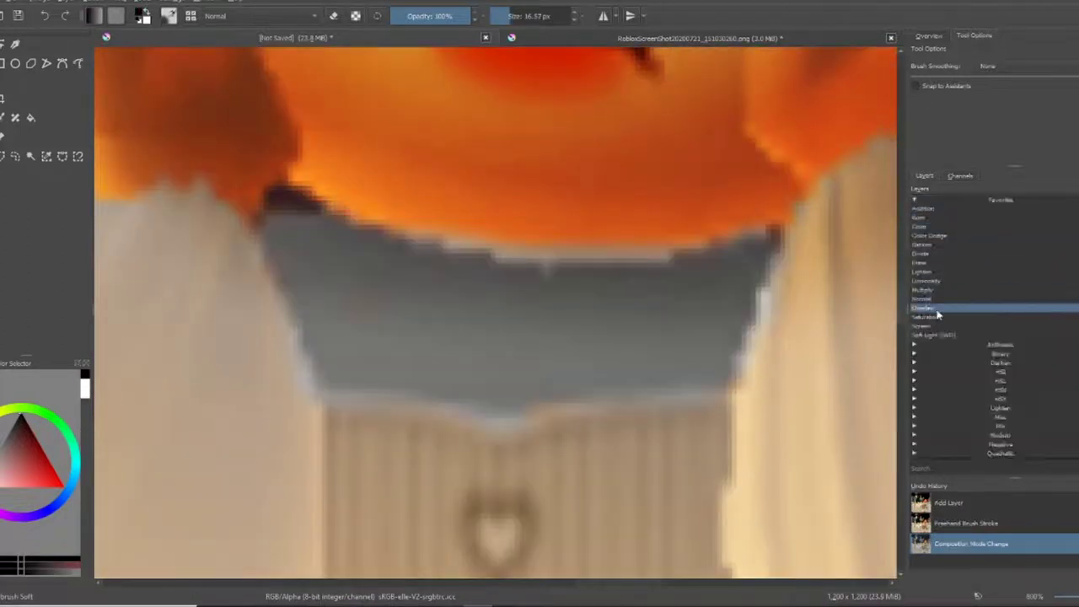
left_click(1019, 217)
left_click(1018, 217)
left_click(995, 202)
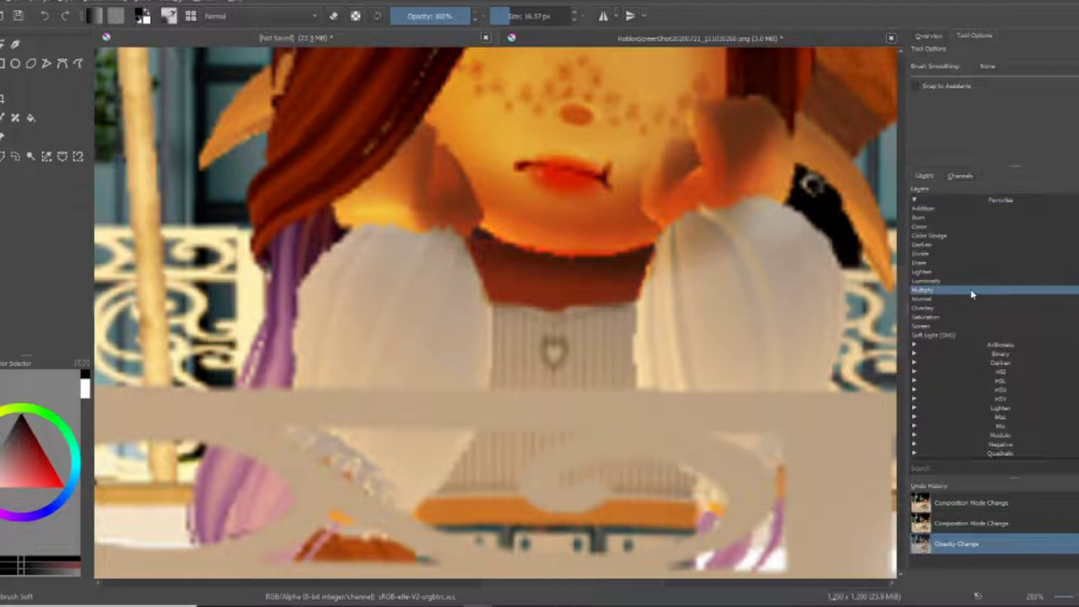
left_click(939, 336)
On a new layer, paint a soft white highlight across the chest just above the top's neckline
key("Insert")
scroll(497, 249, "up", 3)
mouse_move(531, 299)
left_mouse_down()
mouse_move(628, 323)
mouse_move(792, 305)
left_mouse_up()
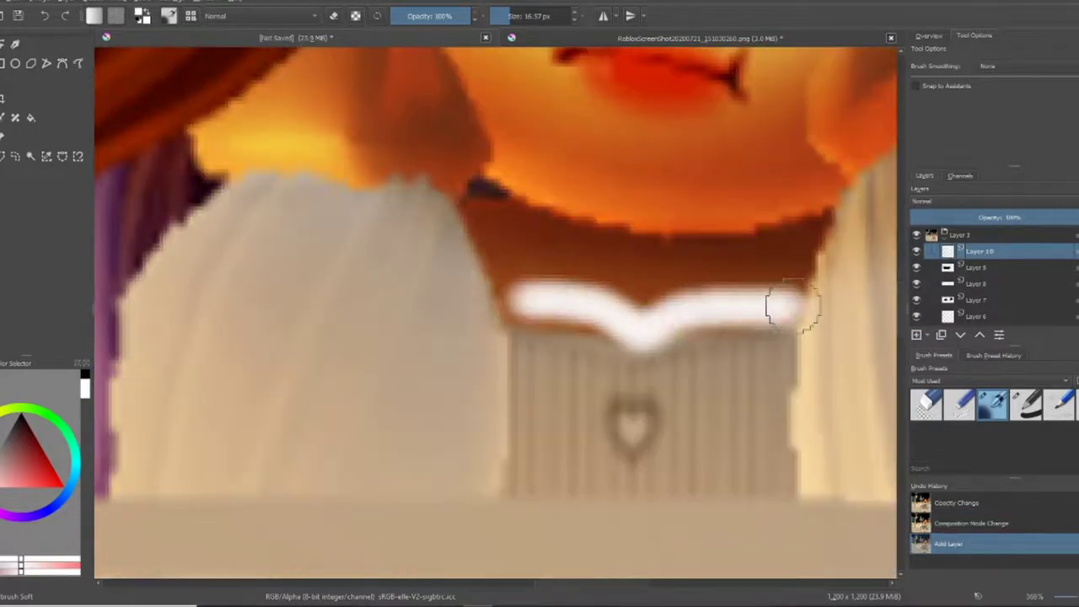
Set the chest highlight layer's blend mode to Overlay and soften the stroke with the Blender Blur brush
scroll(638, 326, "down", 5)
left_click(995, 203)
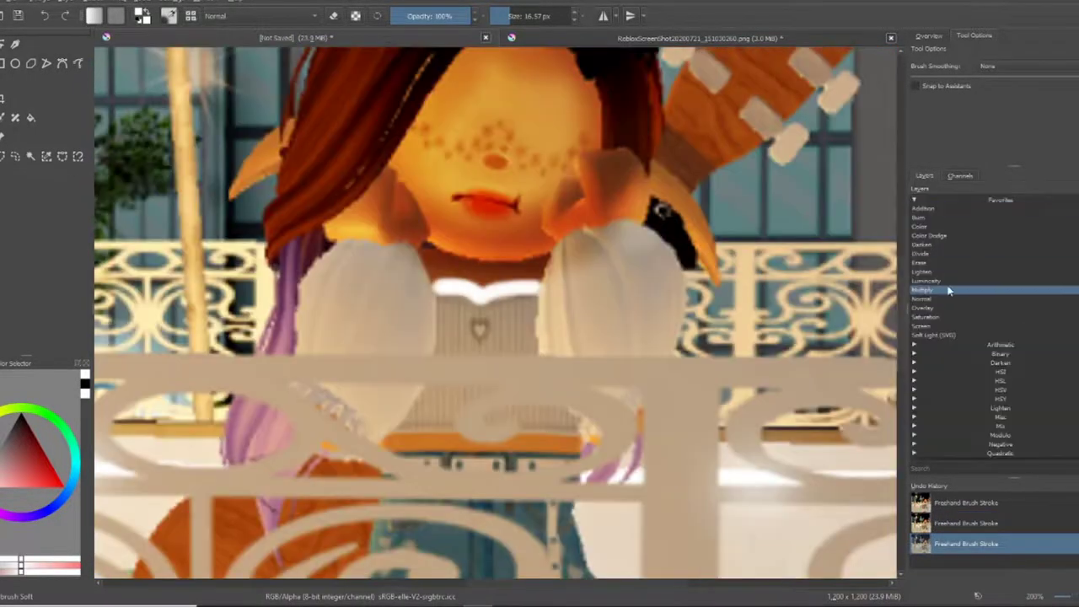
left_click(944, 308)
scroll(523, 319, "up", 4)
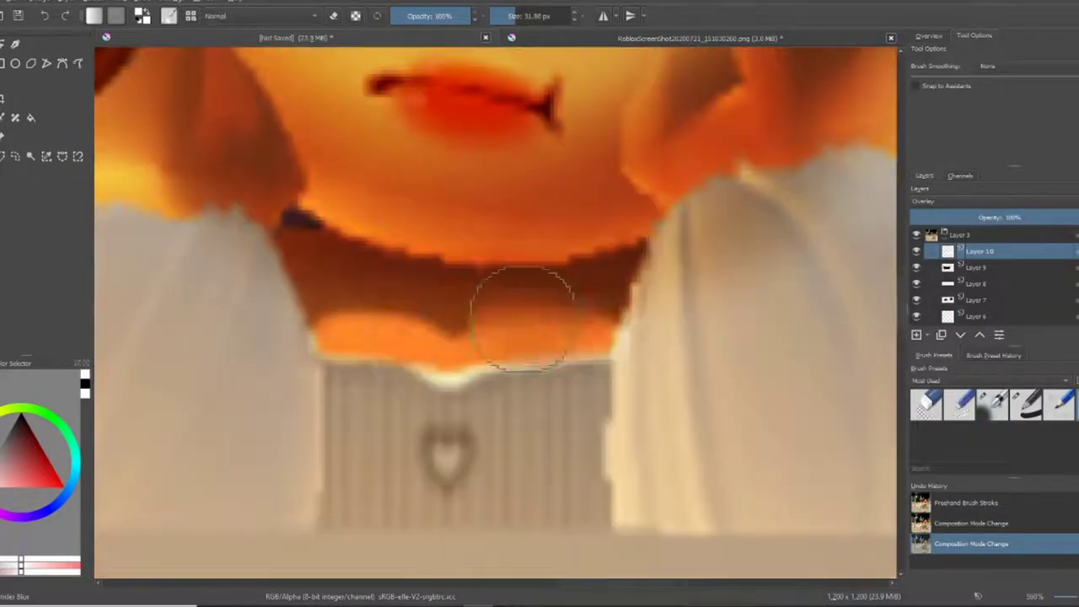
scroll(459, 396, "down", 8)
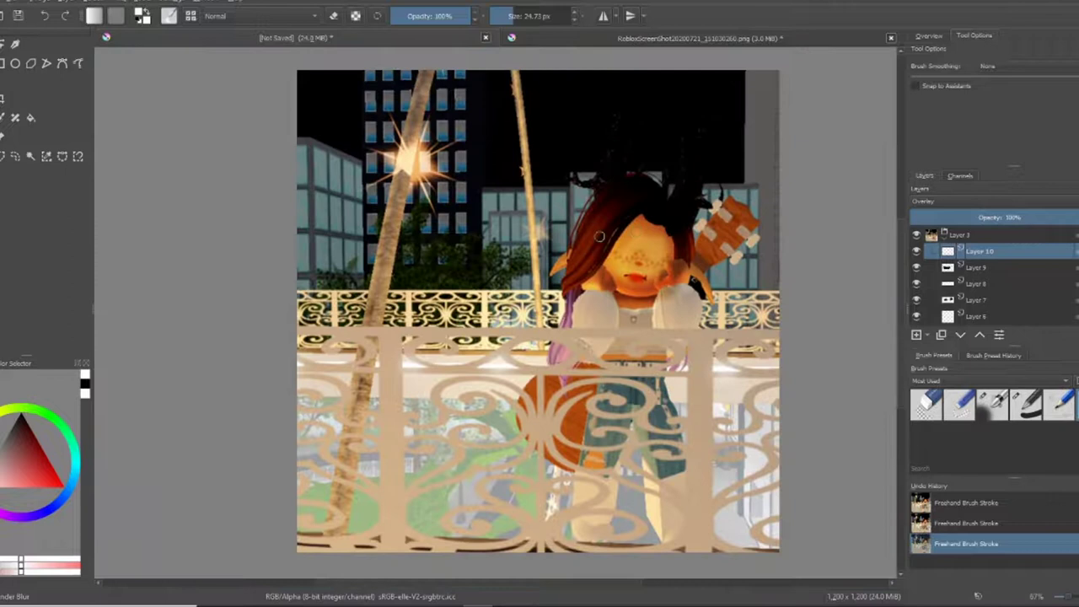
On the neck shading layer, paint soft black shading across the bare waist just above the trousers
scroll(600, 237, "up", 8)
key("slash")
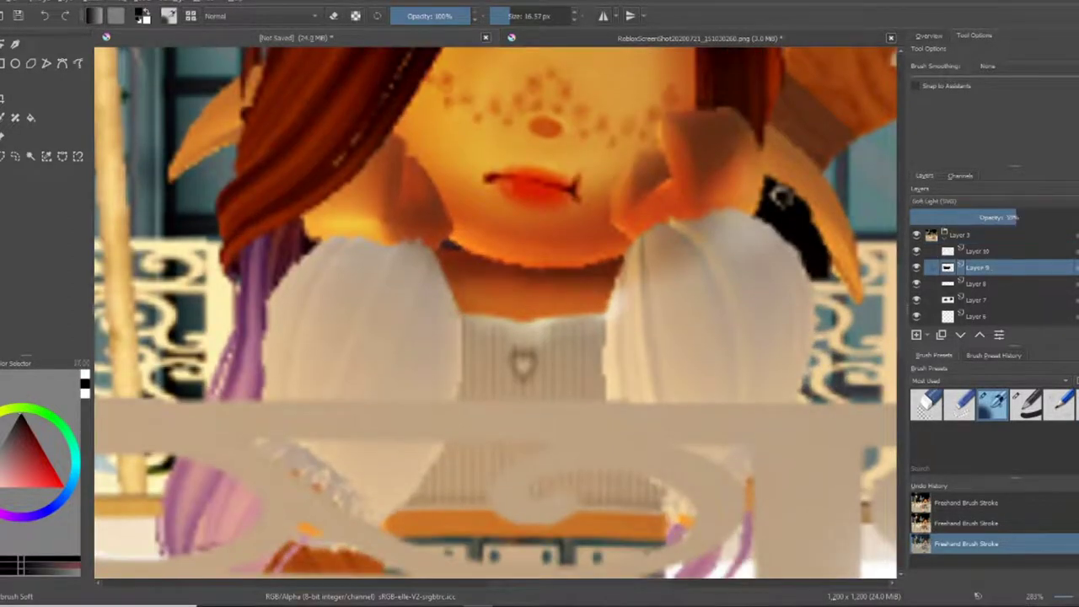
scroll(385, 301, "up", 8)
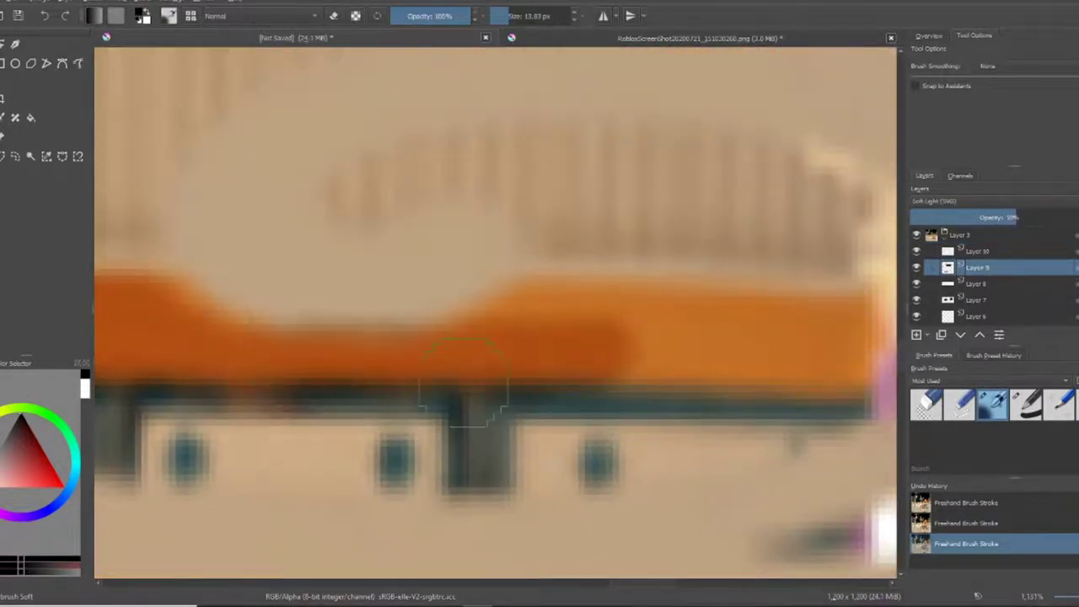
scroll(463, 383, "down", 8)
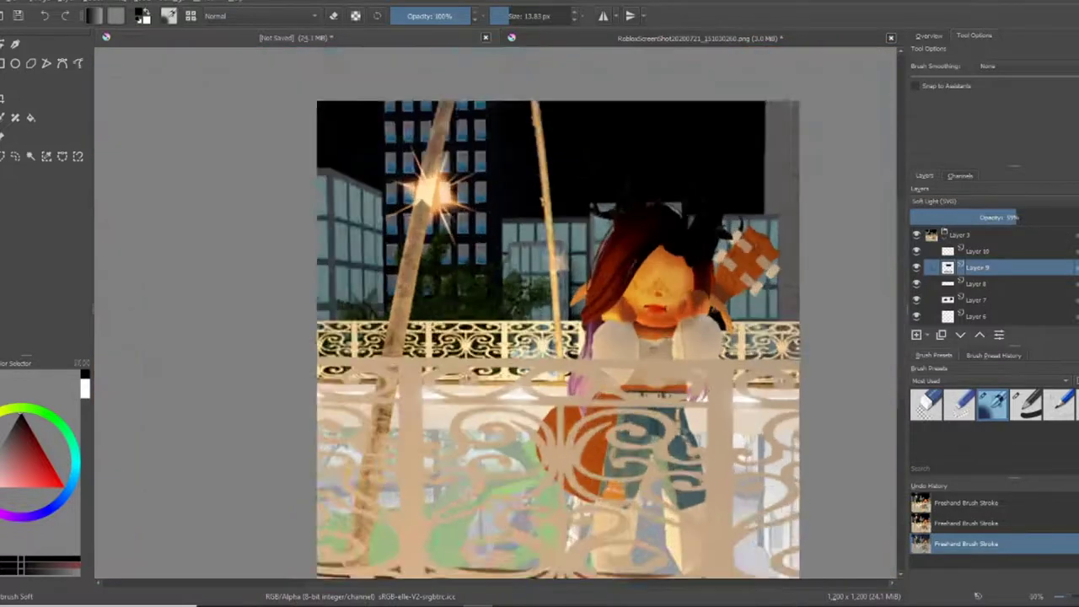
scroll(641, 252, "up", 4)
scroll(641, 253, "down", 3)
scroll(606, 236, "up", 4)
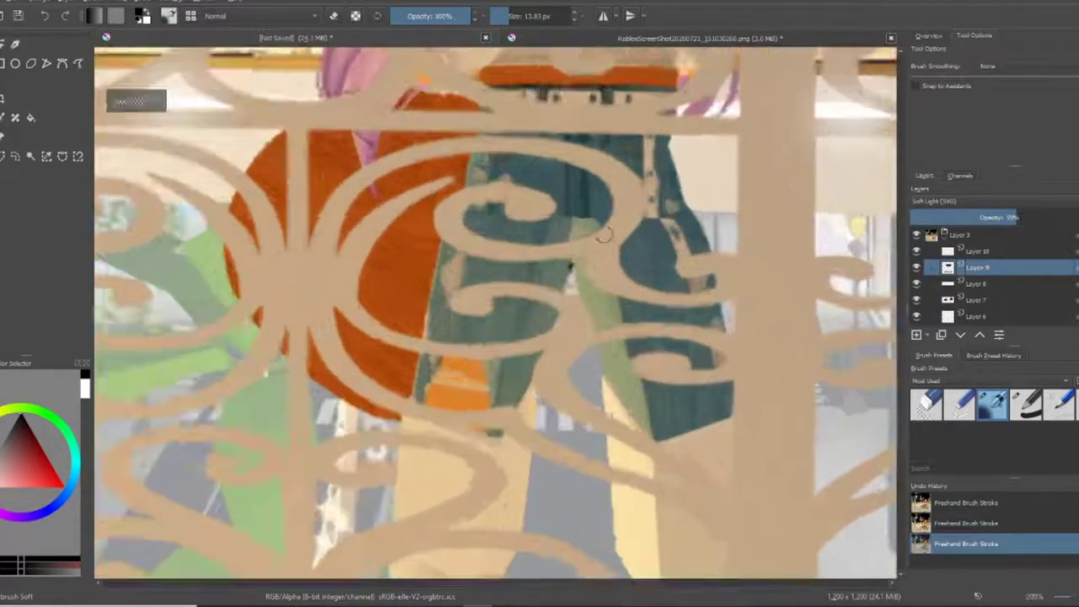
scroll(603, 236, "down", 3)
scroll(604, 236, "up", 3)
On a new layer above the chest highlight layer, paint soft black shading over the guitar's headstock with an enlarged brush
key("Page_Up")
scroll(604, 236, "down", 5)
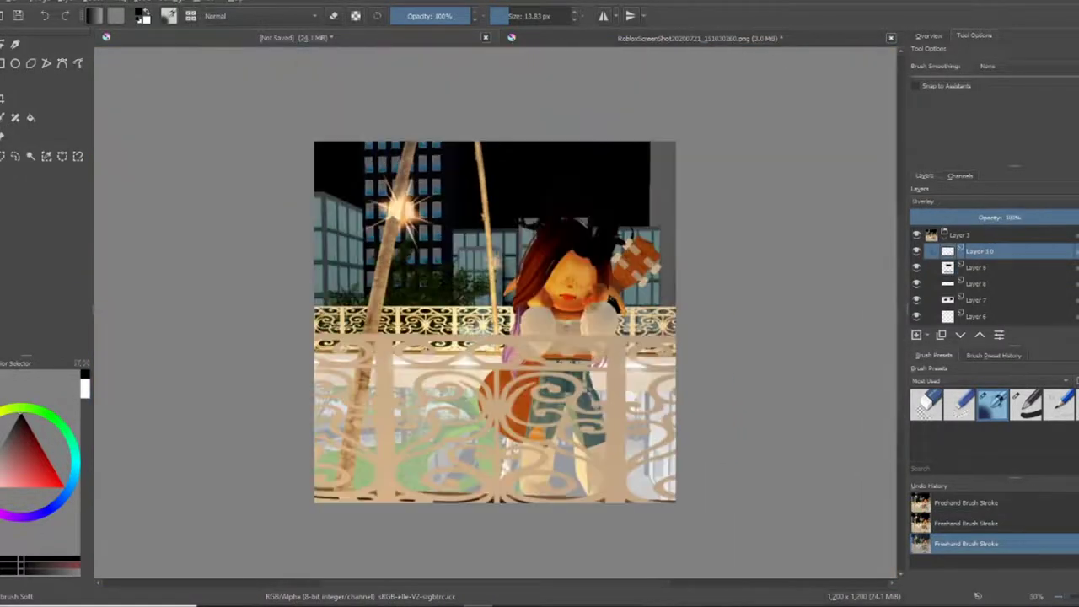
scroll(625, 290, "up", 3)
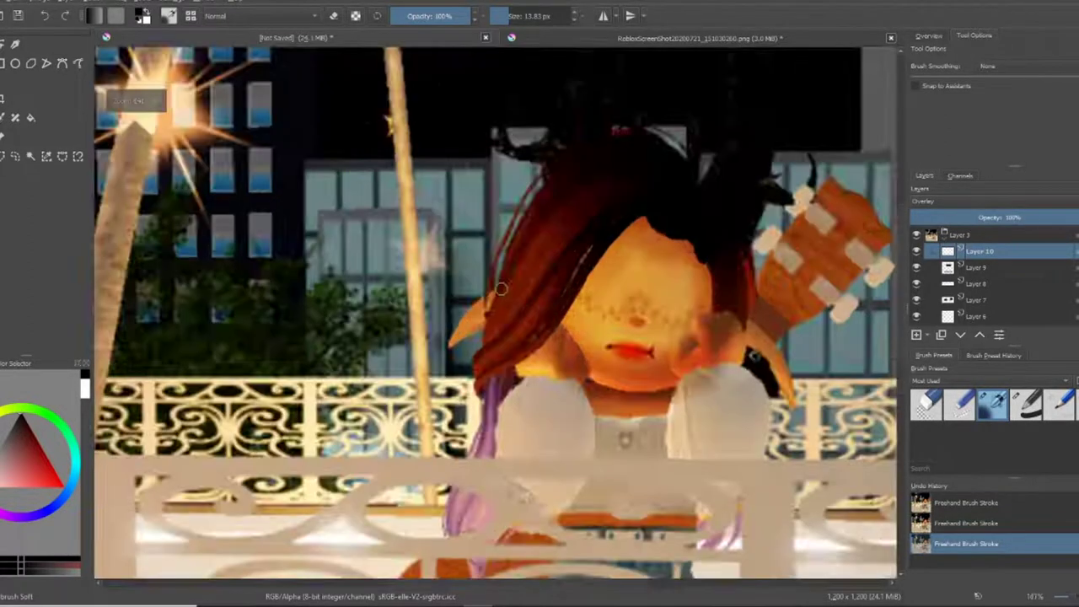
scroll(624, 289, "down", 2)
scroll(488, 258, "up", 5)
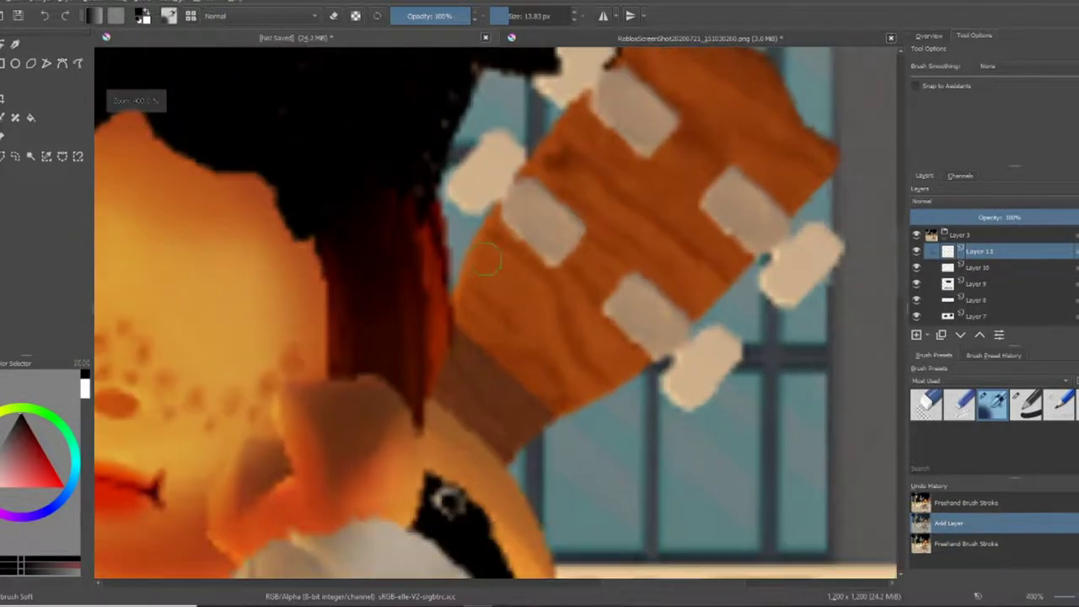
scroll(529, 307, "up", 1)
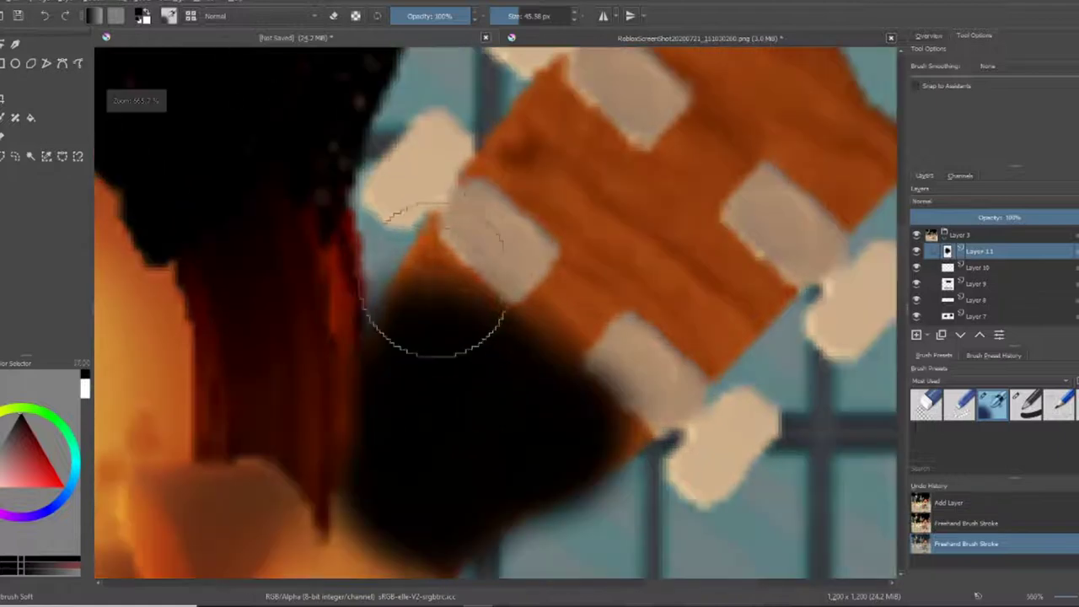
scroll(472, 312, "down", 2)
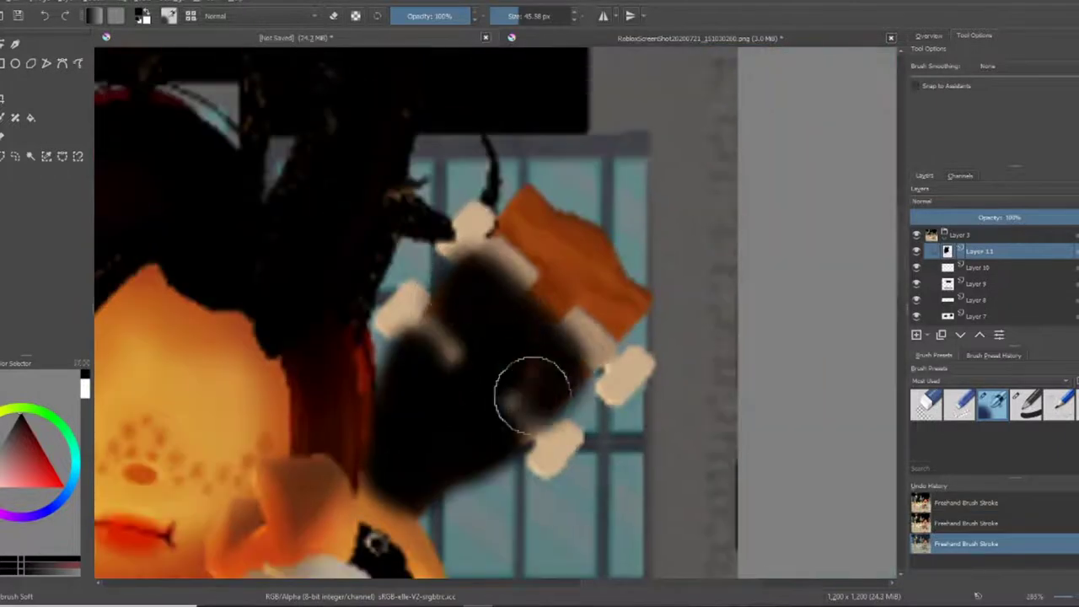
Set the headstock shading layer to Soft Light (SVG) at 65% opacity and smooth it with the Blender Blur brush
scroll(531, 393, "down", 3)
key("alt+shift+f")
left_click(1030, 218)
scroll(539, 202, "up", 3)
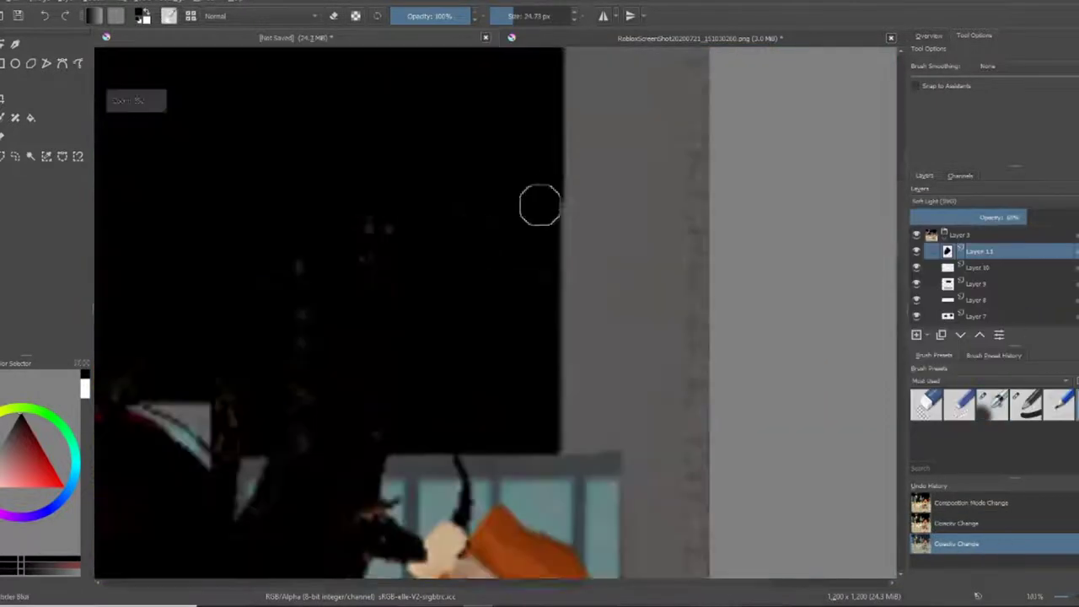
scroll(409, 165, "down", 3)
scroll(763, 152, "up", 2)
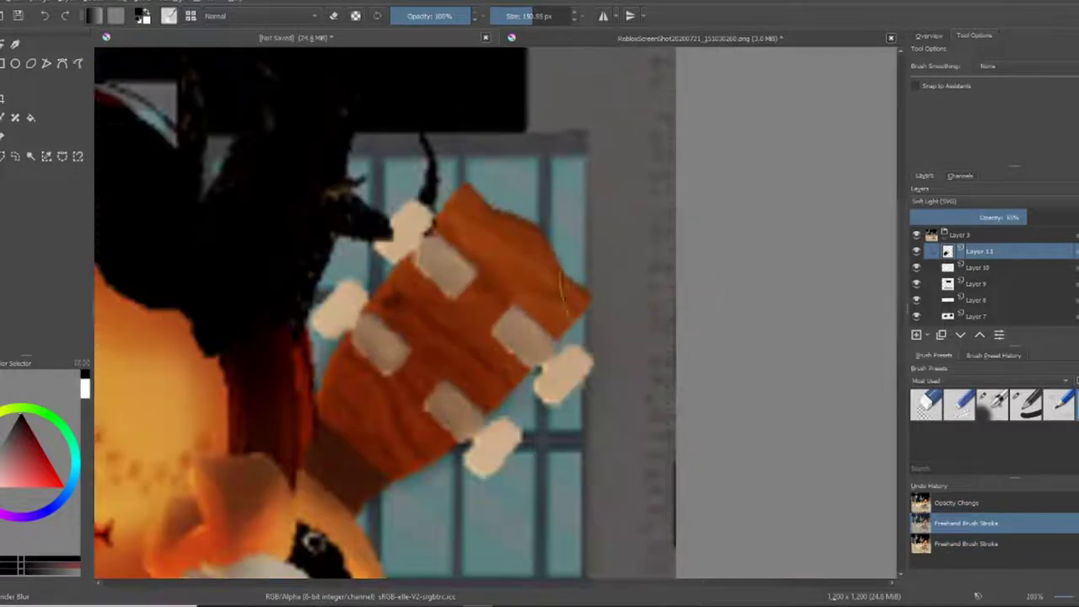
On a new layer, paint a soft white highlight along the outer end of the guitar's headstock
left_click(916, 335)
scroll(590, 245, "up", 1)
left_click_drag(620, 211, 591, 244)
Set the headstock highlight layer's blend mode to Soft Light (SVG) and soften the highlight with the Blender Blur brush
left_click(995, 200)
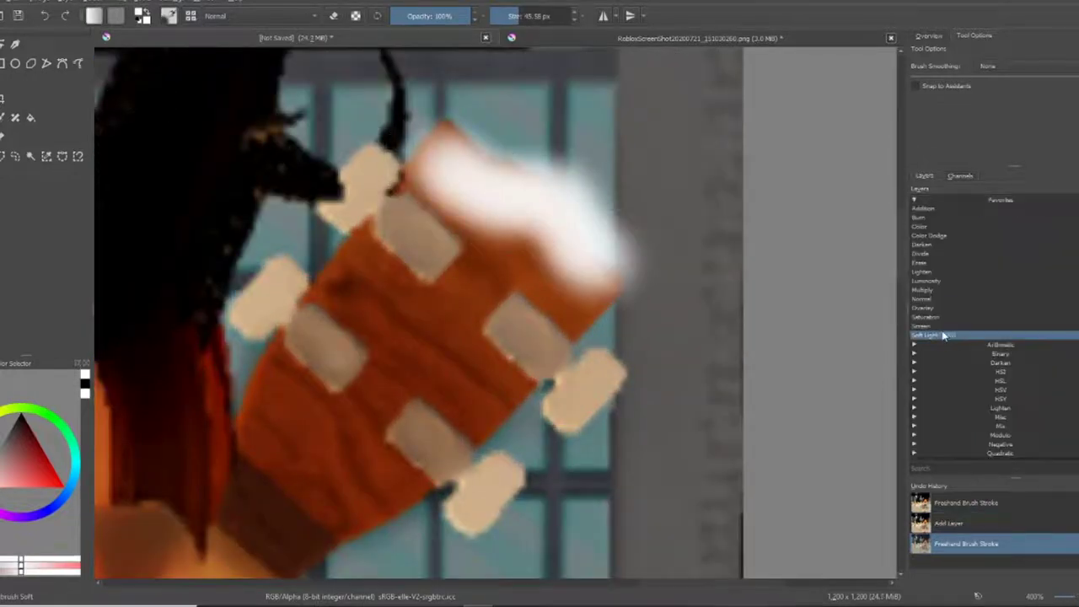
left_click(970, 337)
key("minus")
scroll(424, 312, "down", 3)
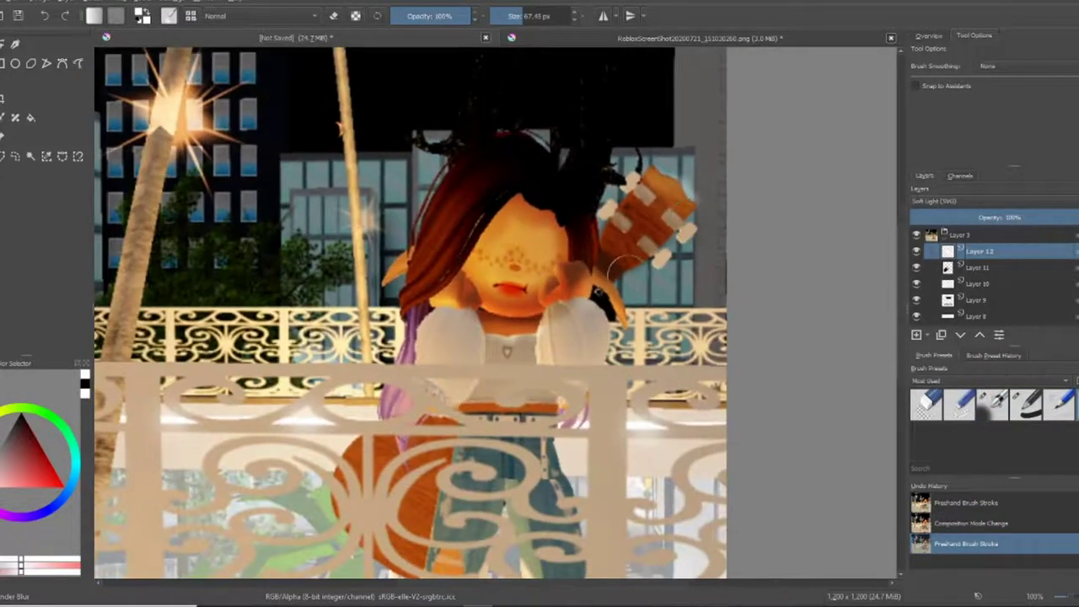
On a new layer, paint soft black strokes across the waist and along the edges of both trouser legs
scroll(494, 386, "up", 5)
scroll(700, 295, "down", 2)
left_click(916, 335)
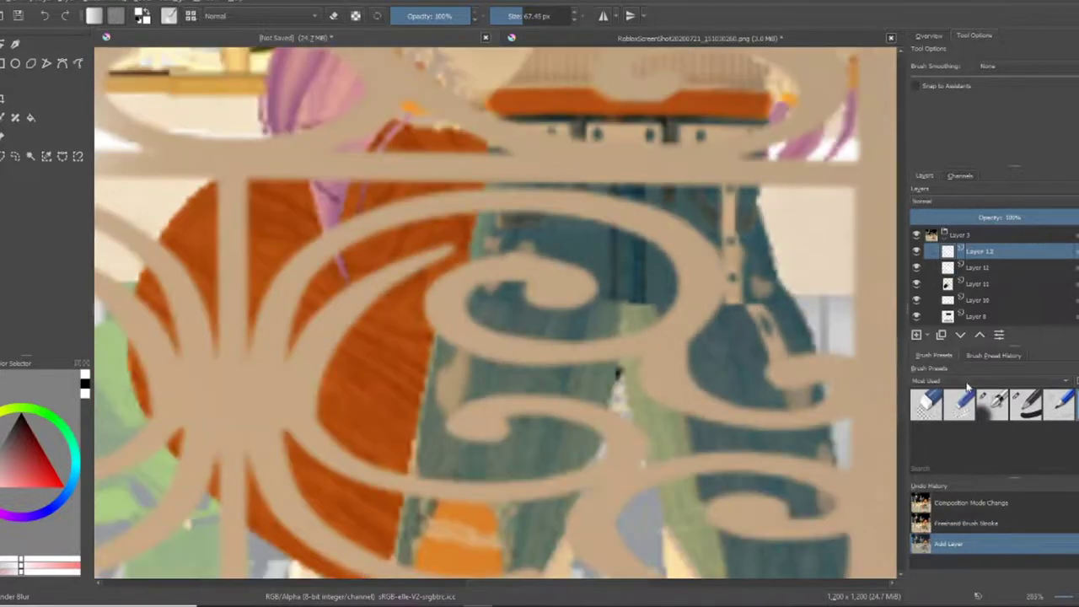
left_click_drag(413, 229, 682, 246)
scroll(681, 246, "down", 1)
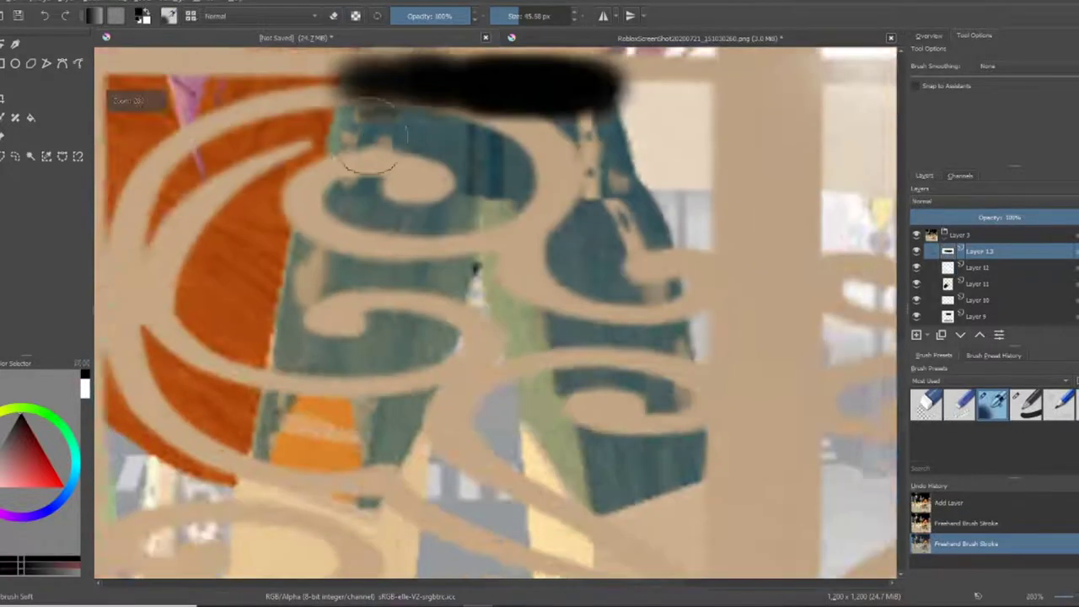
mouse_move(350, 100)
left_mouse_down()
mouse_move(330, 181)
mouse_move(379, 527)
mouse_move(489, 429)
mouse_move(498, 207)
left_mouse_up()
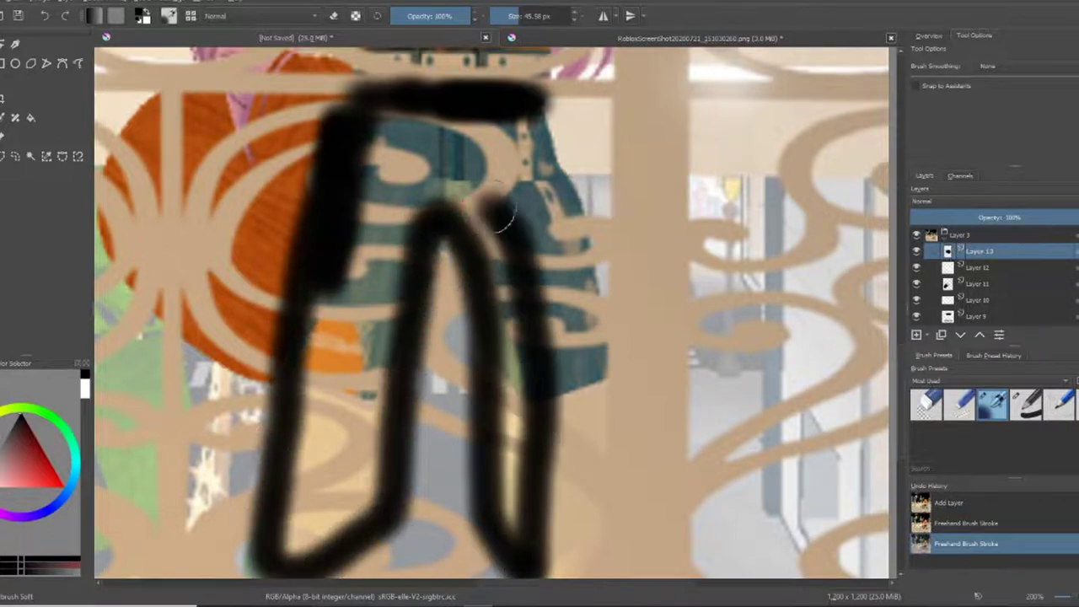
Fill in the black shading over both legs with the soft brush enlarged to about 115 px
scroll(560, 168, "down", 1)
scroll(470, 265, "up", 1)
key("bracketright")
key("bracketright")
key("bracketright")
mouse_move(470, 265)
left_mouse_down()
mouse_move(525, 264)
mouse_move(588, 360)
mouse_move(513, 120)
mouse_move(531, 349)
mouse_move(390, 216)
mouse_move(358, 451)
mouse_move(405, 337)
left_mouse_up()
Set the leg shading layer's blend mode to Soft Light (SVG) and reduce its opacity
key("2")
key("alt+shift+f")
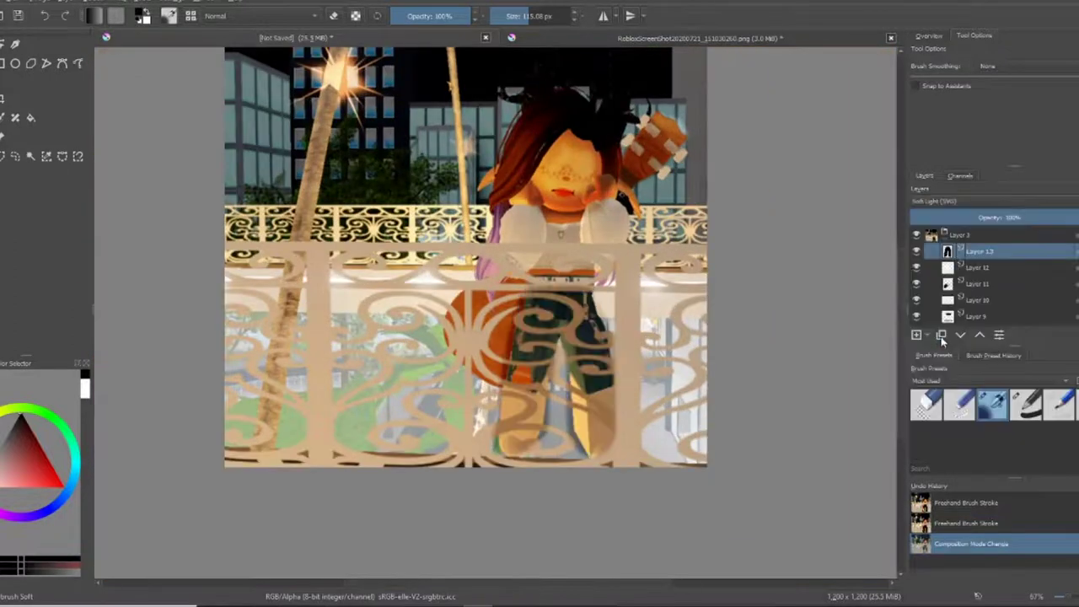
left_click_drag(980, 219, 1008, 219)
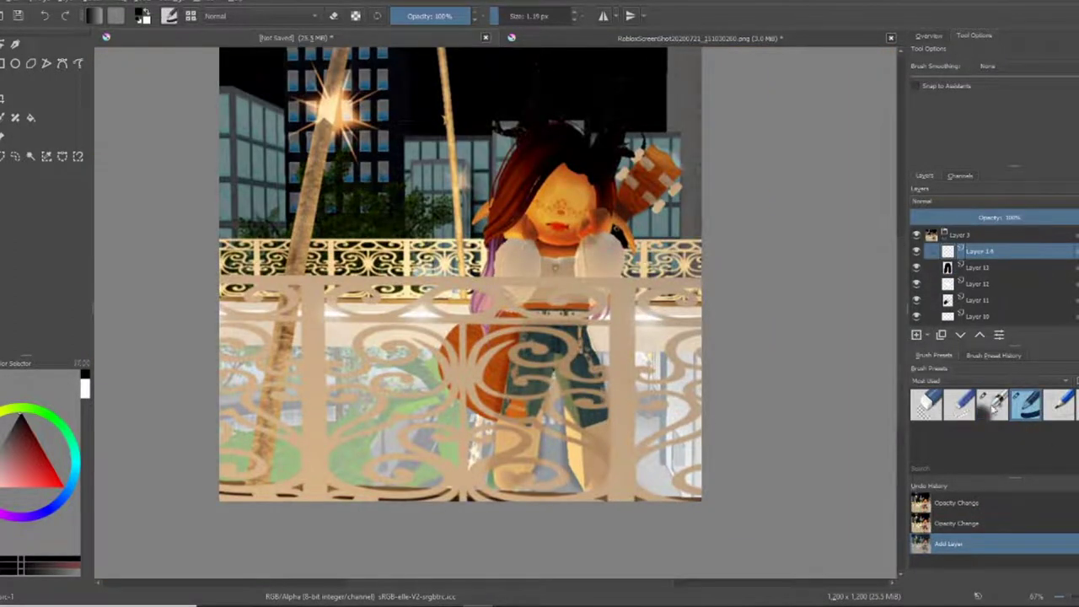
On a new layer, paint black shading over the character's hair with the soft airbrush
left_click(993, 403)
key("plus")
key("plus")
left_click_drag(539, 168, 508, 223)
mouse_move(523, 109)
left_mouse_down()
mouse_move(481, 253)
mouse_move(470, 441)
mouse_move(540, 135)
left_mouse_up()
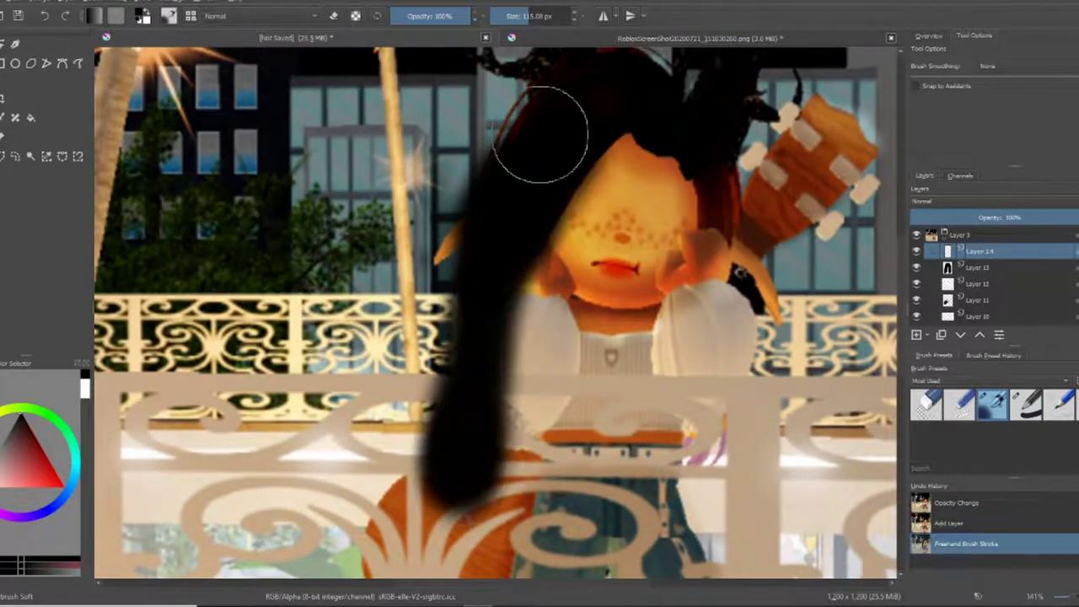
Set the hair shading layer's blend mode to Overlay and reduce its opacity
key("minus")
left_click(923, 200)
left_click(928, 308)
mouse_move(1011, 217)
left_mouse_down()
mouse_move(995, 217)
mouse_move(1020, 215)
left_mouse_up()
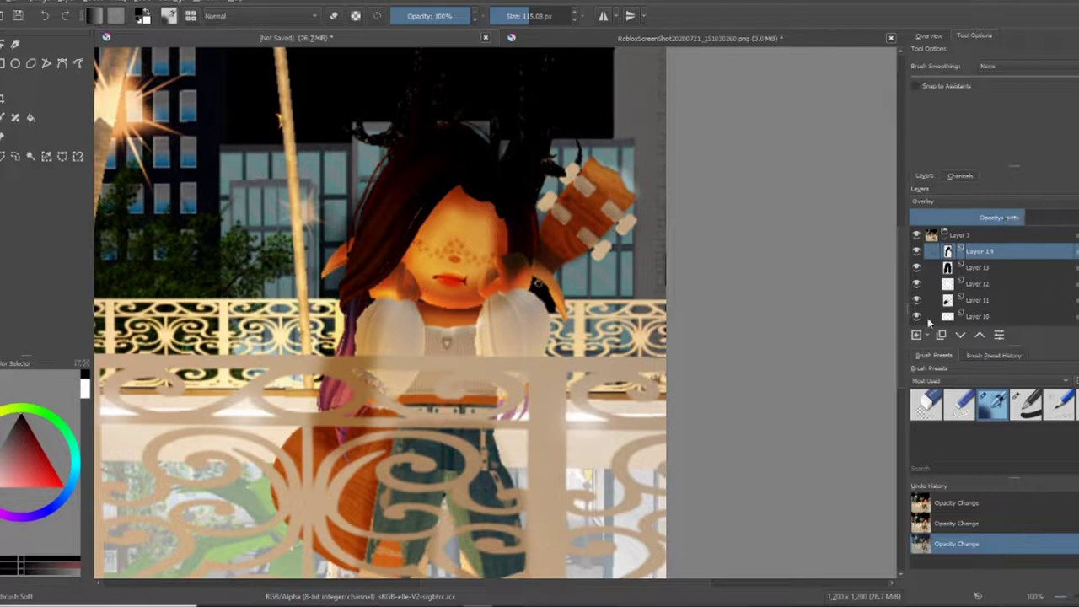
On a new layer, paint a soft white highlight on the hair beside the face, undoing the first oversized stroke
key("plus")
left_click_drag(253, 269, 385, 180)
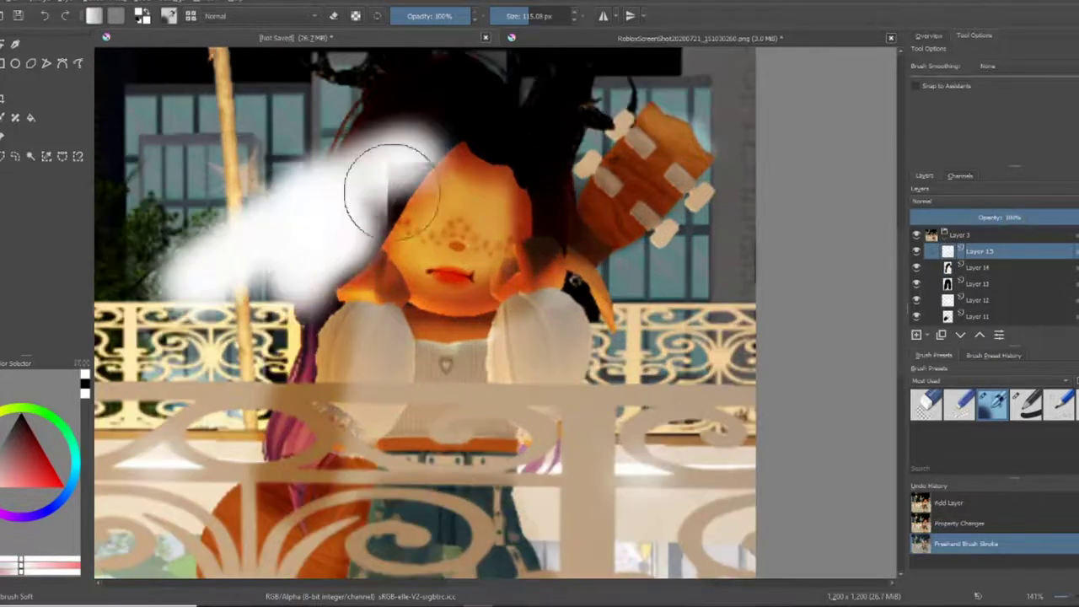
key("ctrl+z")
key("plus")
key("plus")
left_click_drag(683, 160, 683, 278)
key("plus")
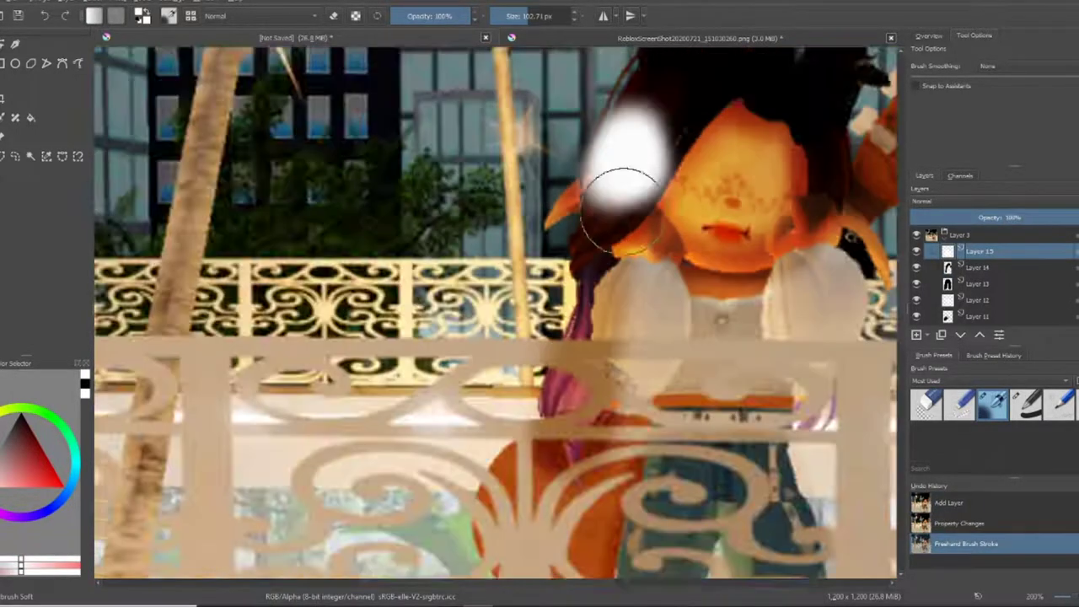
Add smaller white highlights to the other hair sections and the purple strands with a reduced brush
key("bracketleft")
key("bracketleft")
key("bracketleft")
mouse_move(417, 236)
left_mouse_down()
mouse_move(428, 196)
mouse_move(434, 219)
left_mouse_up()
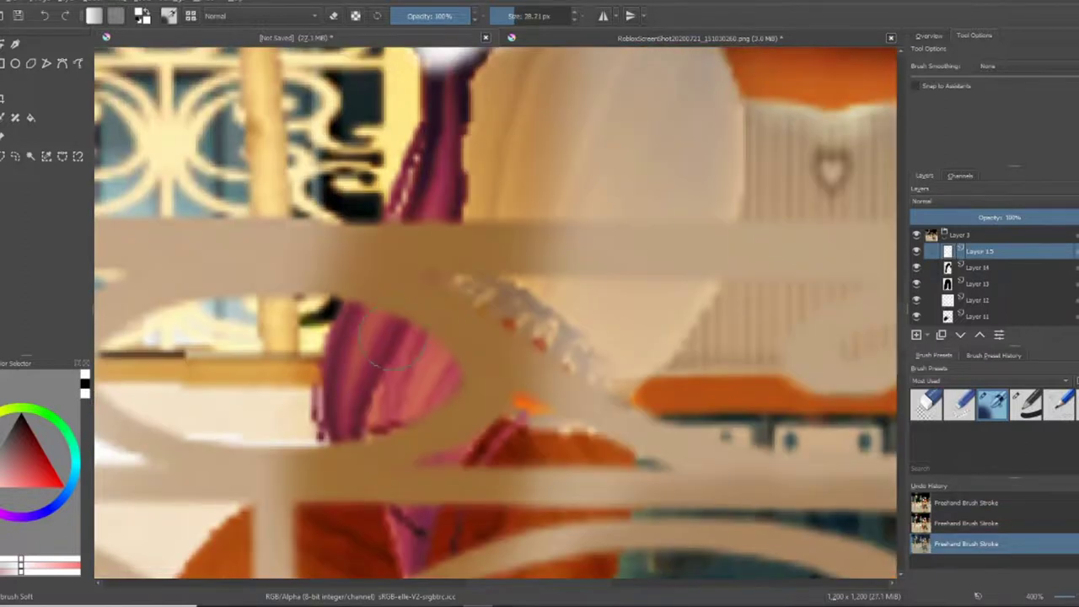
Set the hair highlight layer's blend mode to Soft Light (SVG) and add another highlight stroke to the hair
key("minus")
key("minus")
key("minus")
key("minus")
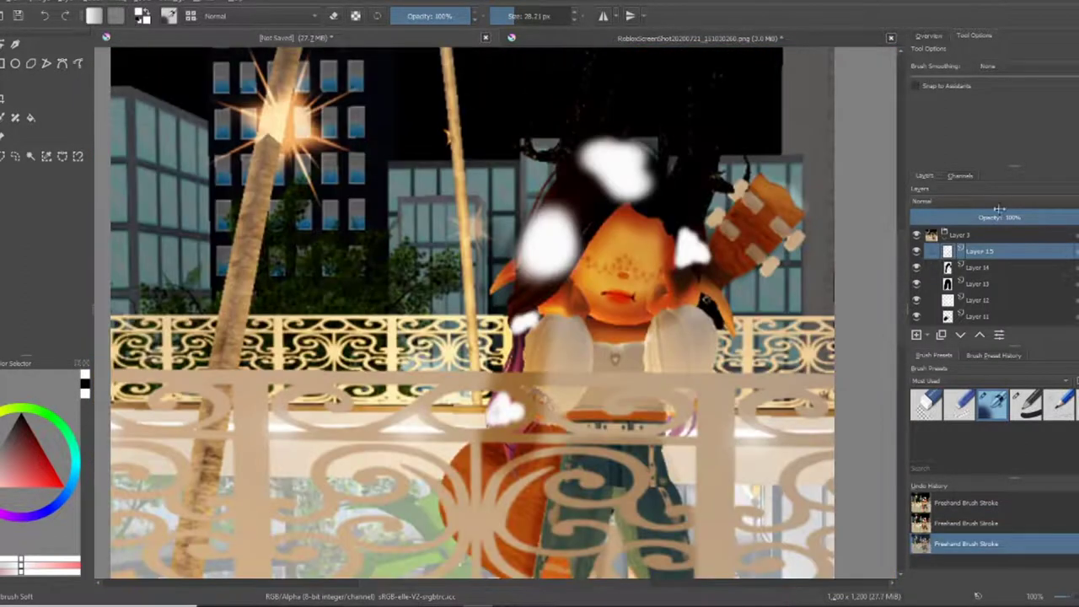
left_click(927, 201)
left_click(953, 253)
key("plus")
key("plus")
key("plus")
key("1")
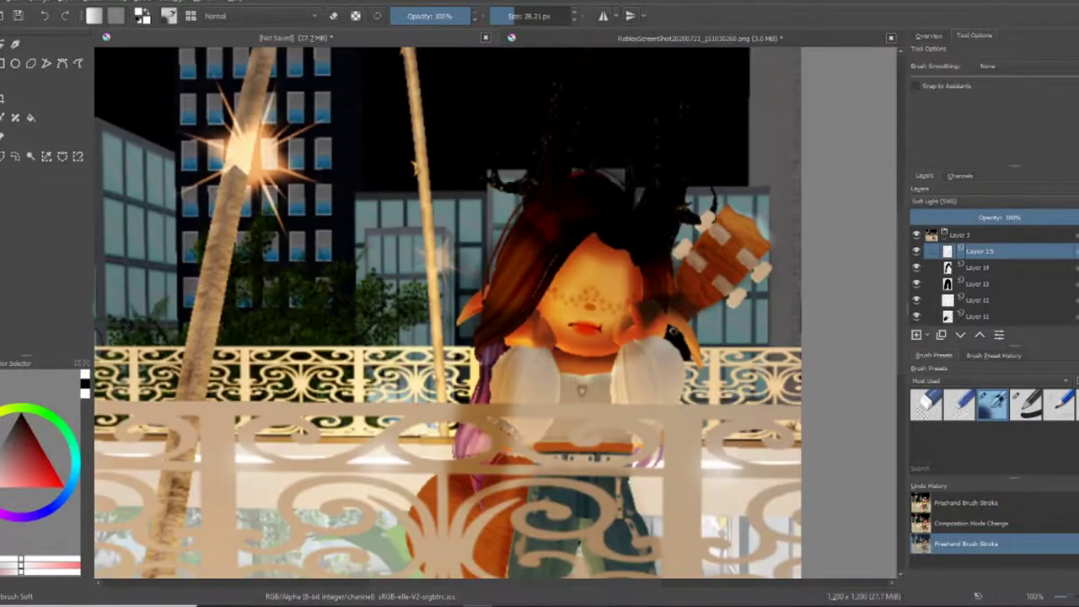
Change the hair shading layer's blend mode to Soft Light (SVG) and readjust its opacity
left_click(977, 266)
left_click(928, 201)
scroll(962, 338, "up", 2)
left_click(947, 333)
left_click(1053, 218)
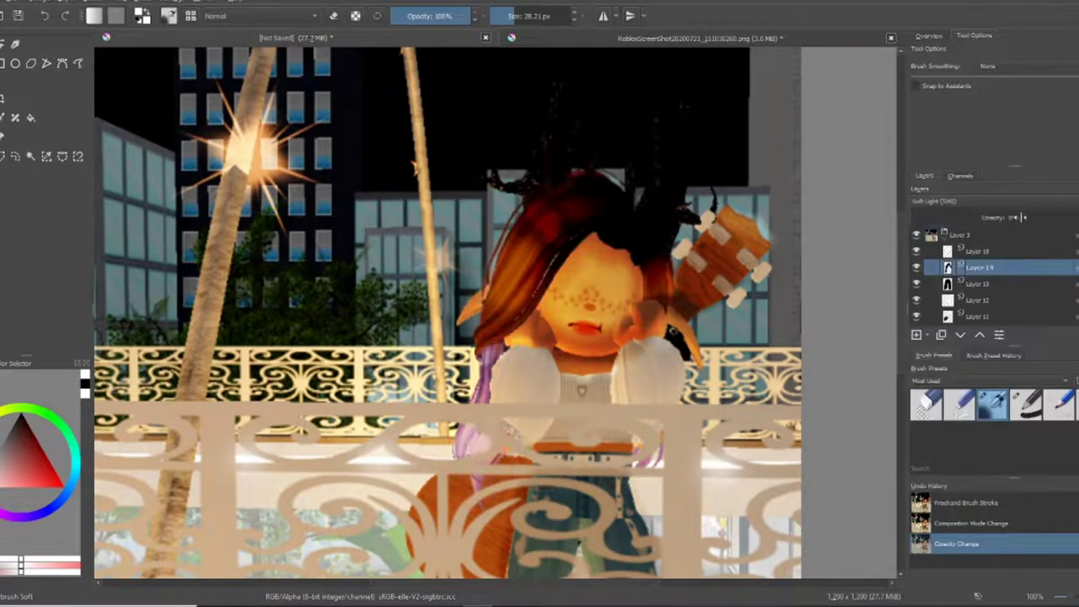
left_click(1012, 218)
Blend the white highlights on the hair highlight layer with the Blender Blur brush
key("plus")
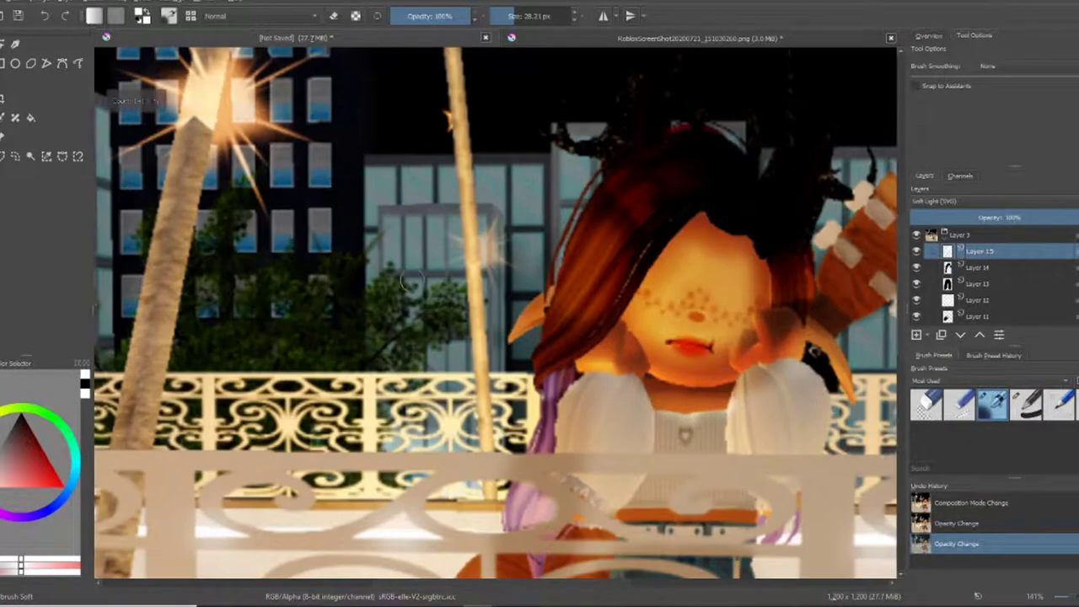
left_click(1027, 401)
left_click_drag(674, 337, 539, 297)
left_click_drag(446, 363, 371, 459)
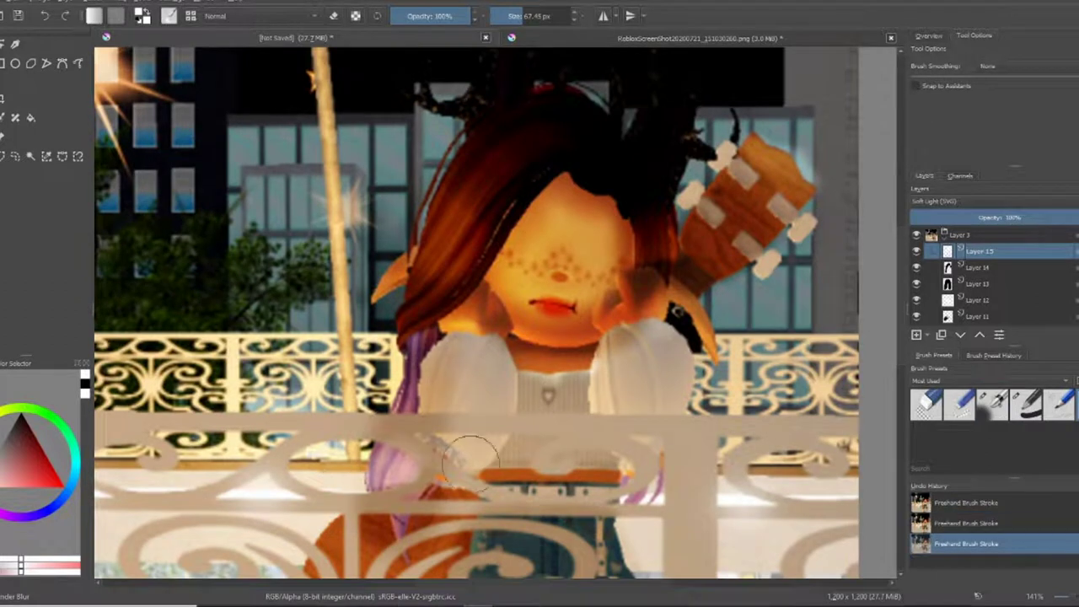
key("2")
scroll(670, 304, "up", 2)
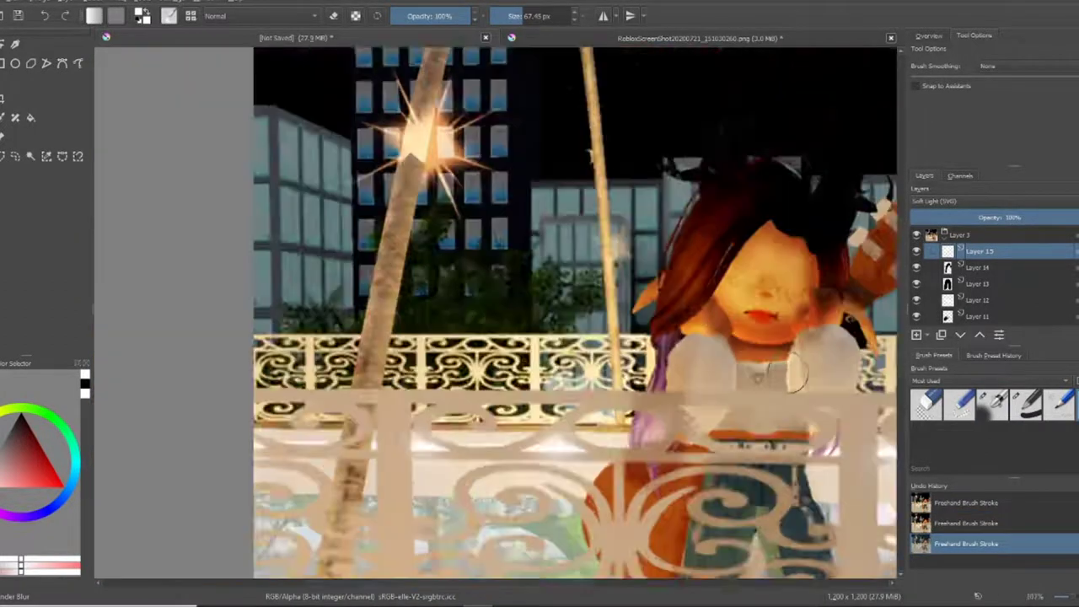
Delete the extra layer just added above the hair highlight layer
scroll(535, 263, "down", 3)
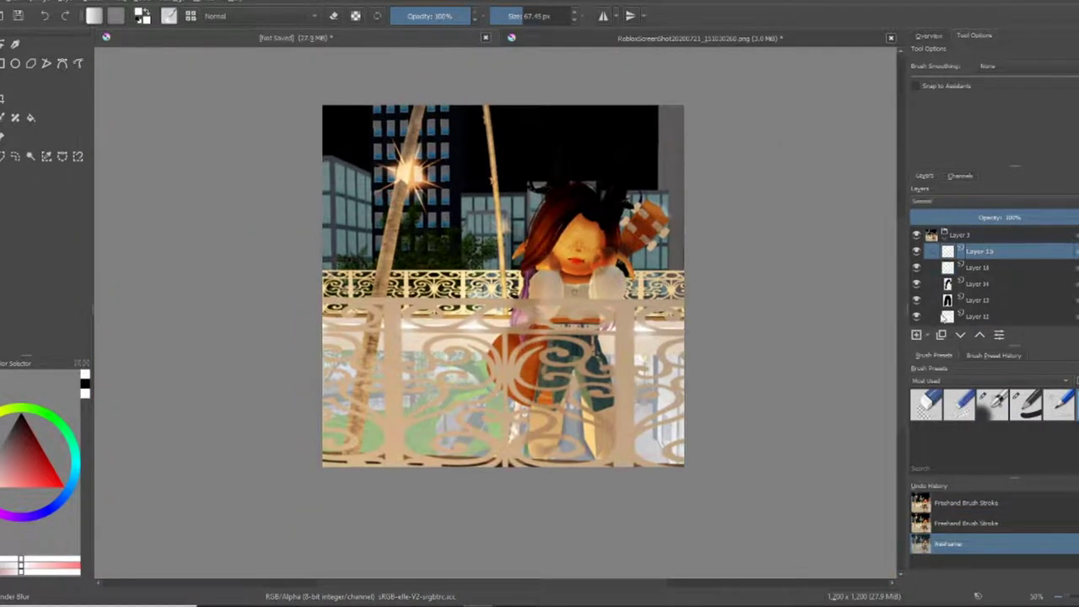
key("shift+Delete")
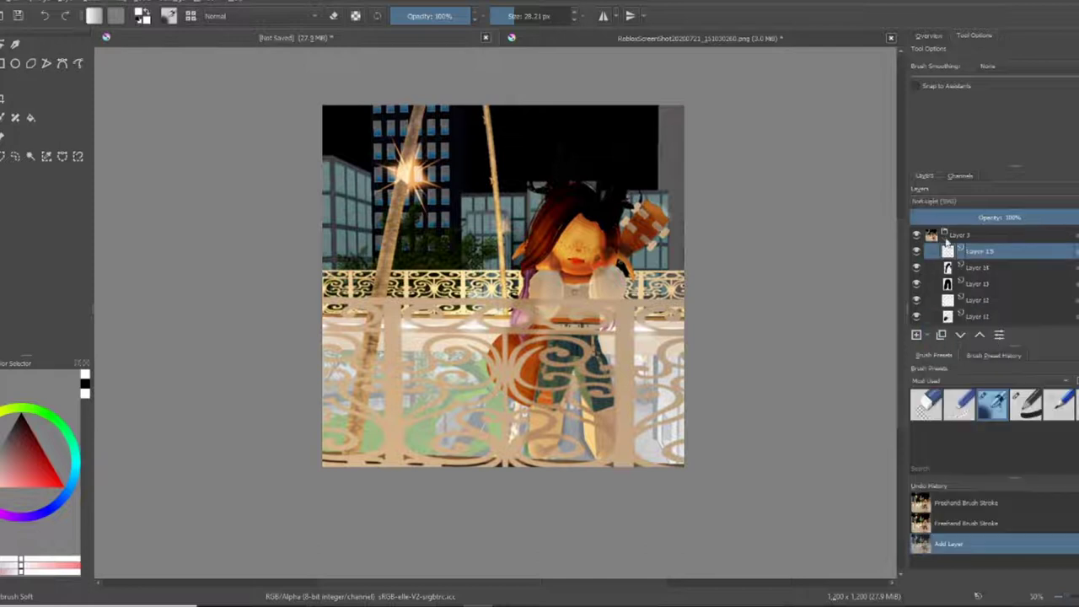
Replace the extra layer with a new one above the group and airbrush orange over most of the image at about 633 px
key("shift+Delete")
key("Insert")
scroll(459, 339, "down", 2)
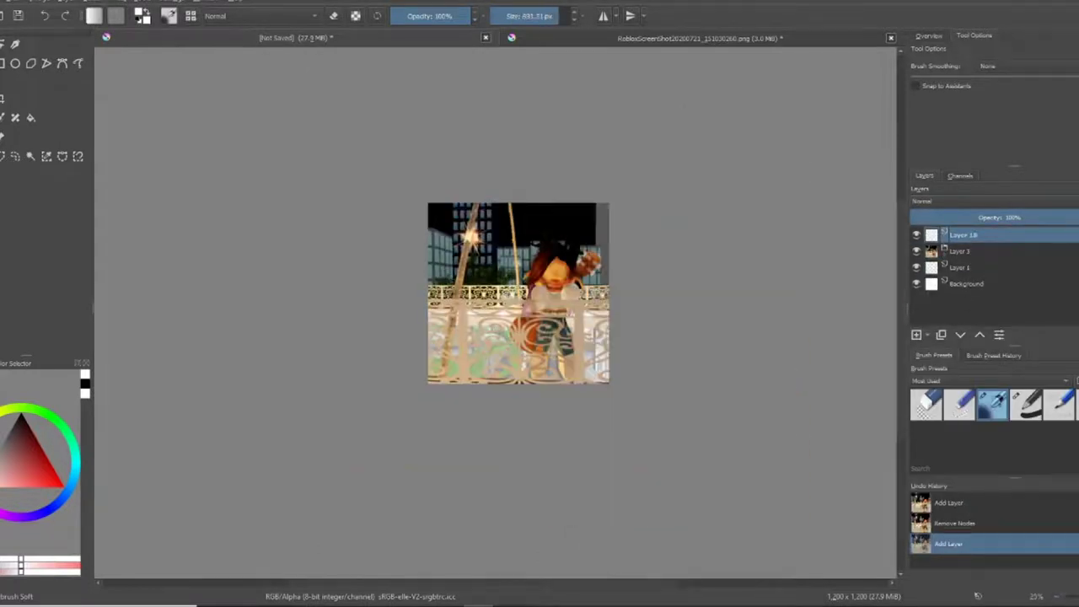
left_click(28, 479)
left_click_drag(506, 321, 494, 264)
scroll(494, 265, "up", 1)
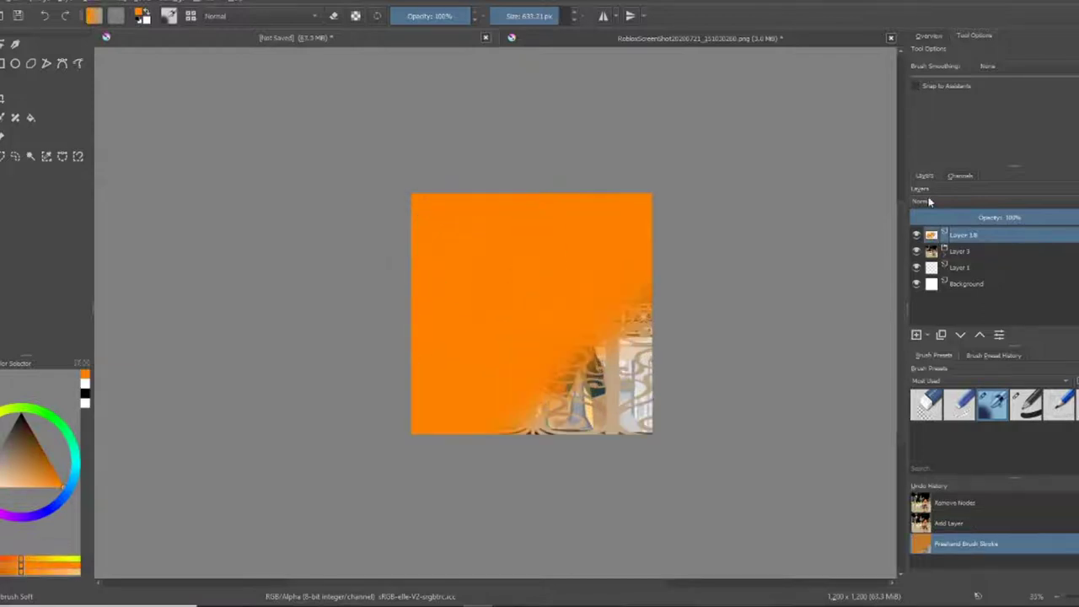
Try the Color Dodge and Divide blend modes with adjusted opacity on the orange layer
left_click(923, 200)
left_click(932, 236)
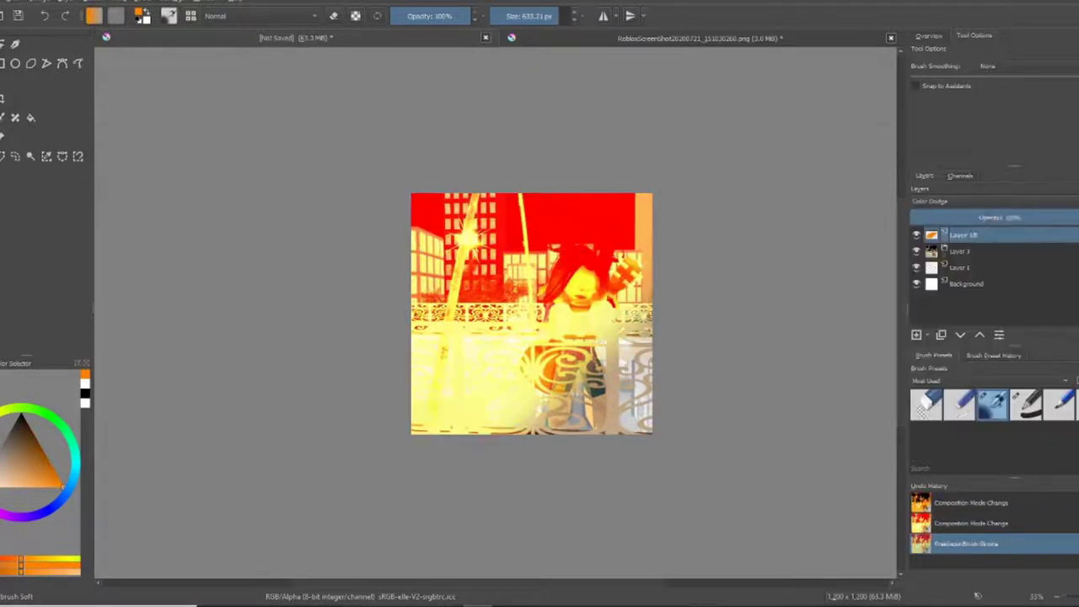
left_click(985, 216)
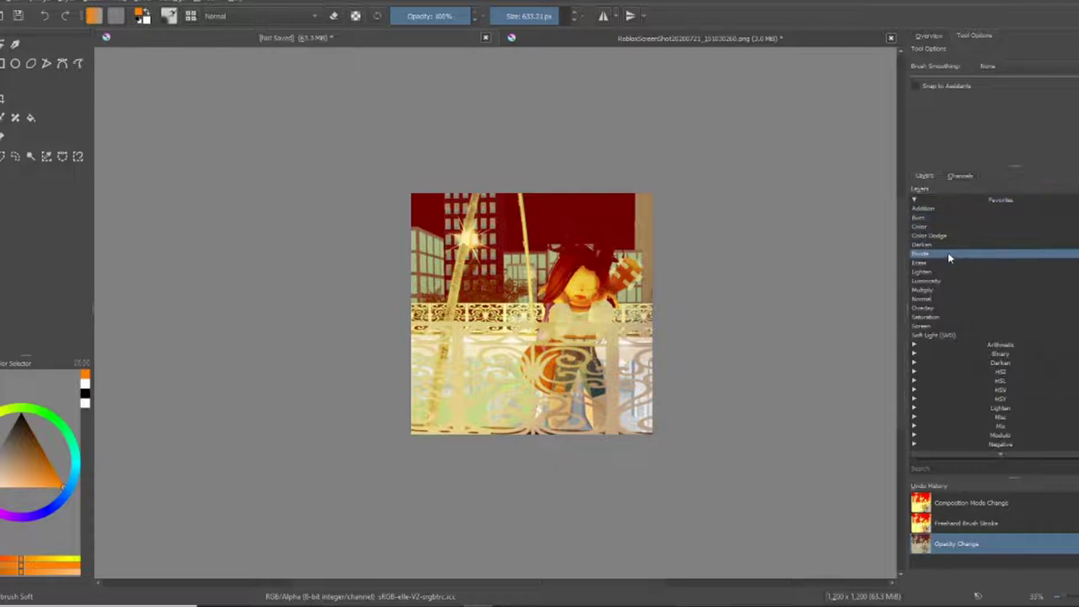
left_click(948, 256)
left_click(991, 212)
Set the orange layer's blend mode to Multiply and shift its painted area toward the image's upper left
left_click(1016, 204)
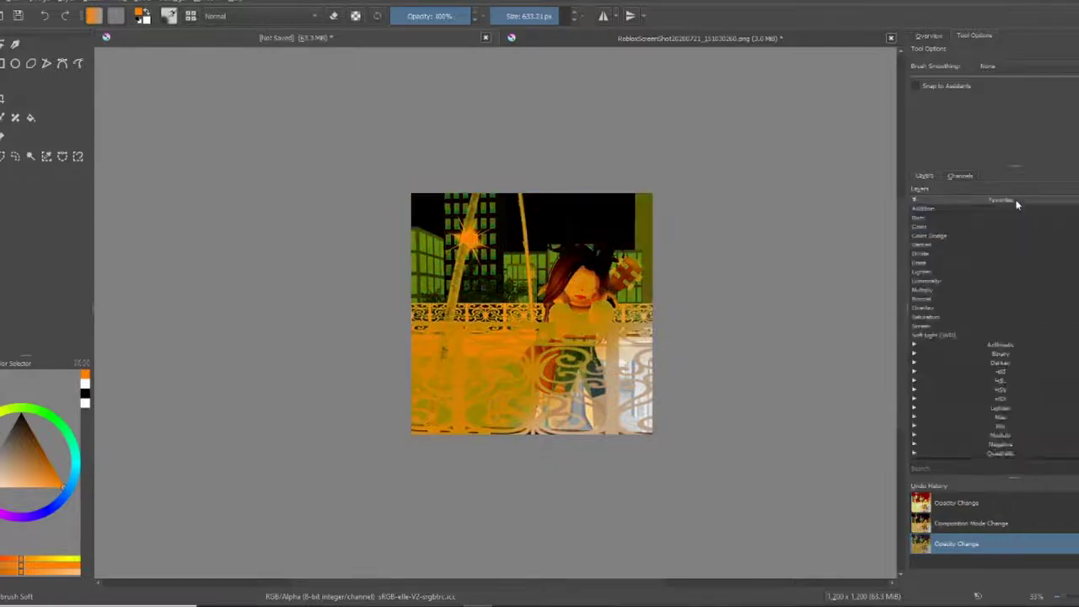
left_click(967, 278)
key("ctrl+t")
left_click_drag(578, 292, 383, 231)
key("Return")
Paint orange over the uncovered part of the image and lower the orange layer's opacity to about 55%
scroll(489, 112, "up", 2)
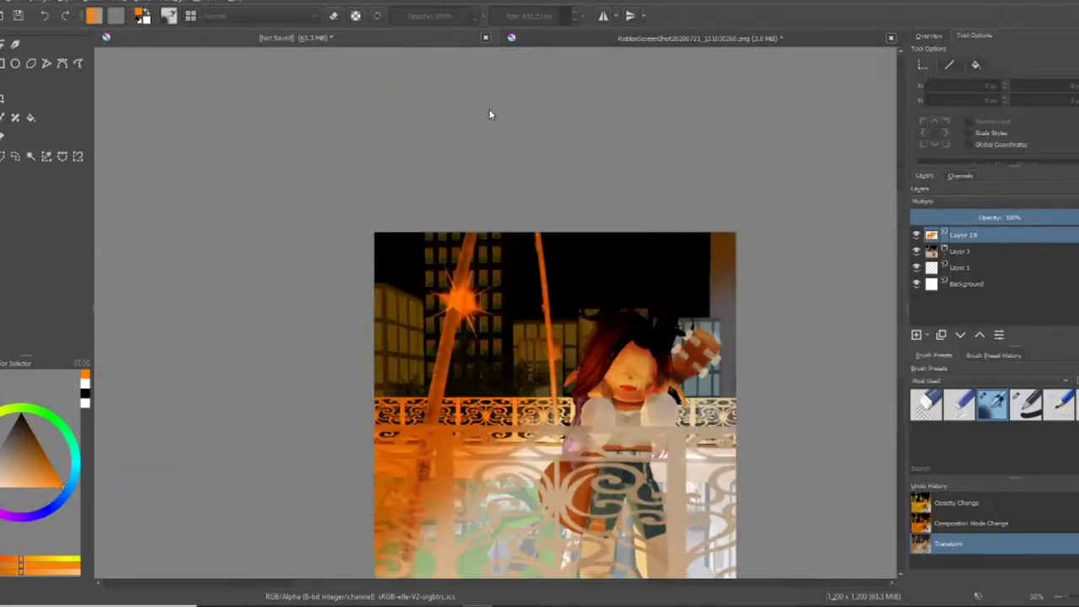
scroll(489, 114, "down", 2)
left_click(1035, 217)
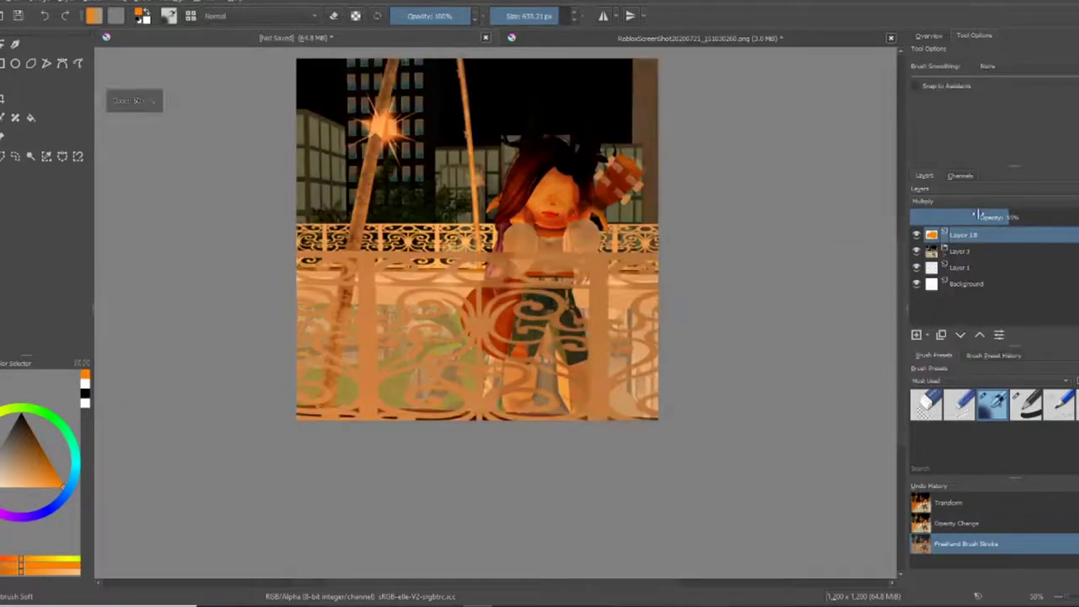
Add a new layer and airbrush a thick white outline around the whole character, guitar and headpiece at about 71 px
scroll(363, 337, "up", 4)
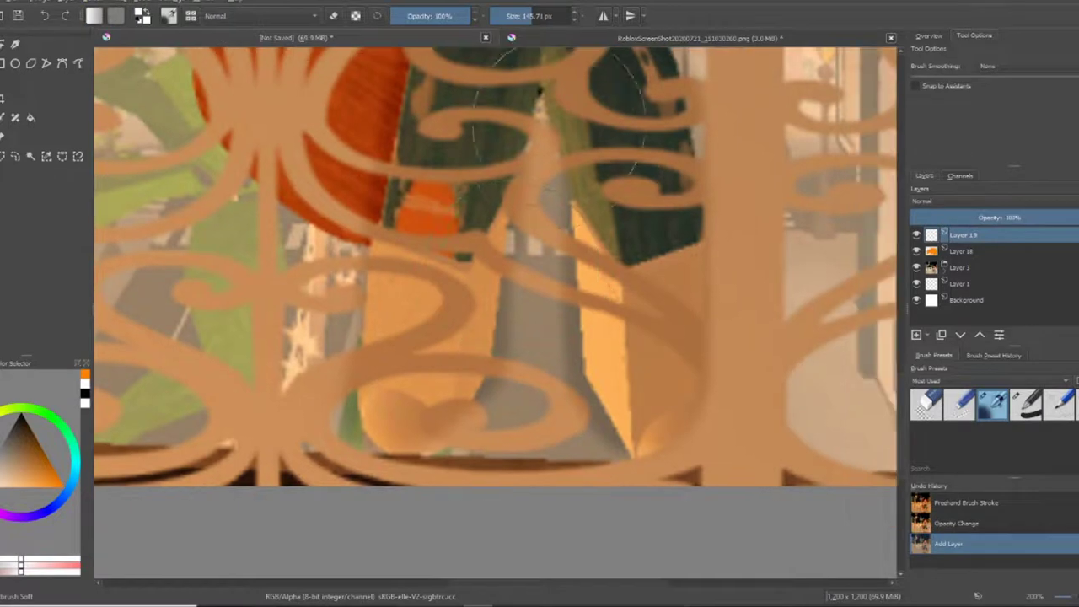
mouse_move(535, 92)
left_mouse_down()
mouse_move(569, 383)
mouse_move(686, 84)
left_mouse_up()
scroll(578, 345, "down", 2)
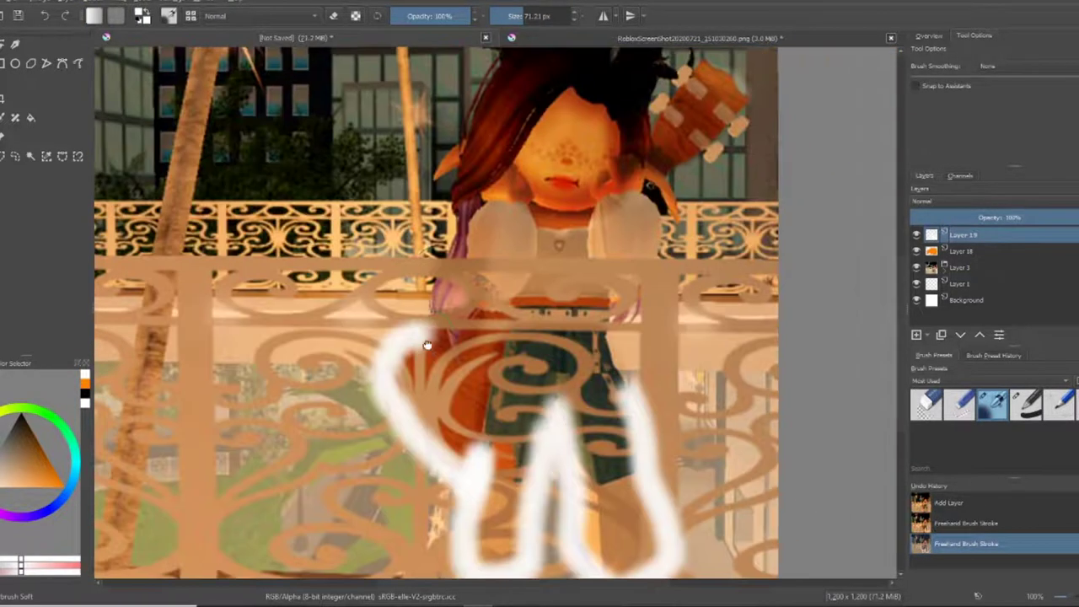
mouse_move(451, 359)
left_mouse_down()
mouse_move(468, 253)
mouse_move(455, 211)
left_mouse_up()
scroll(384, 301, "up", 2)
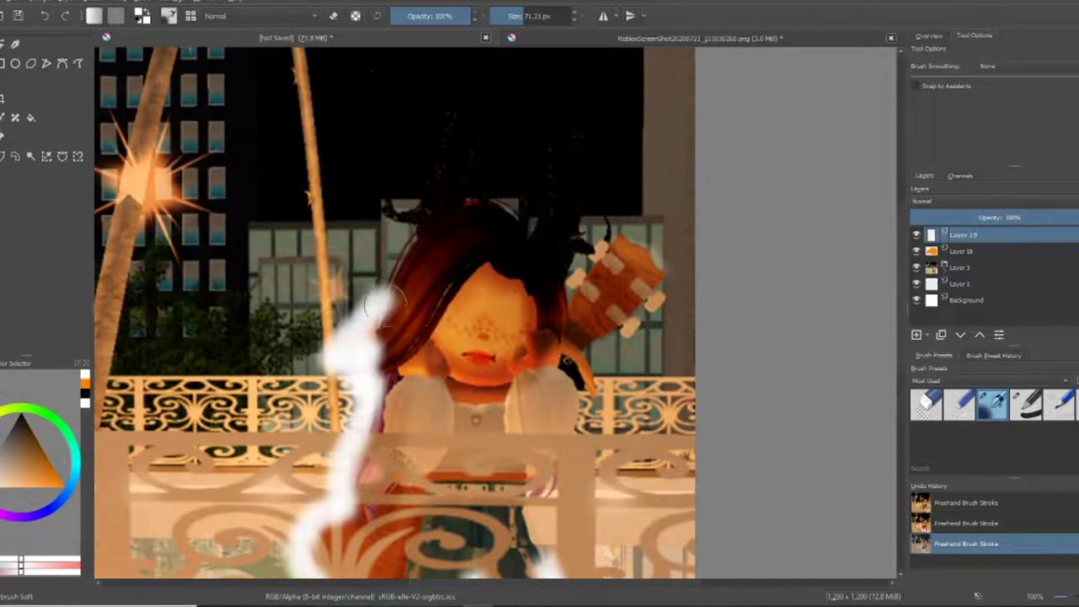
mouse_move(419, 173)
left_mouse_down()
mouse_move(449, 193)
mouse_move(477, 184)
left_mouse_up()
left_click_drag(578, 122, 649, 252)
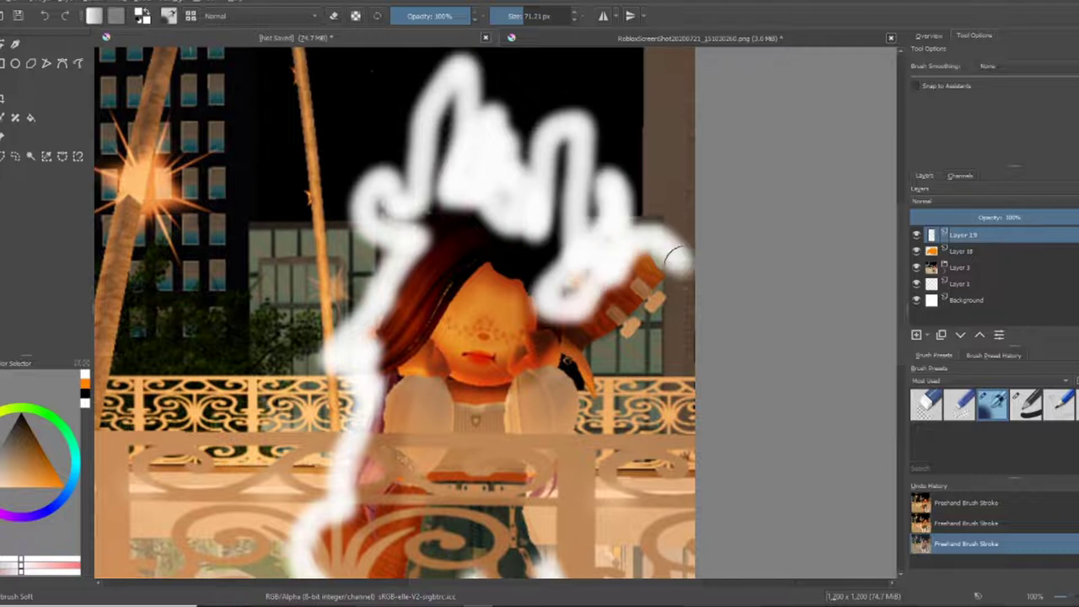
scroll(476, 359, "down", 2)
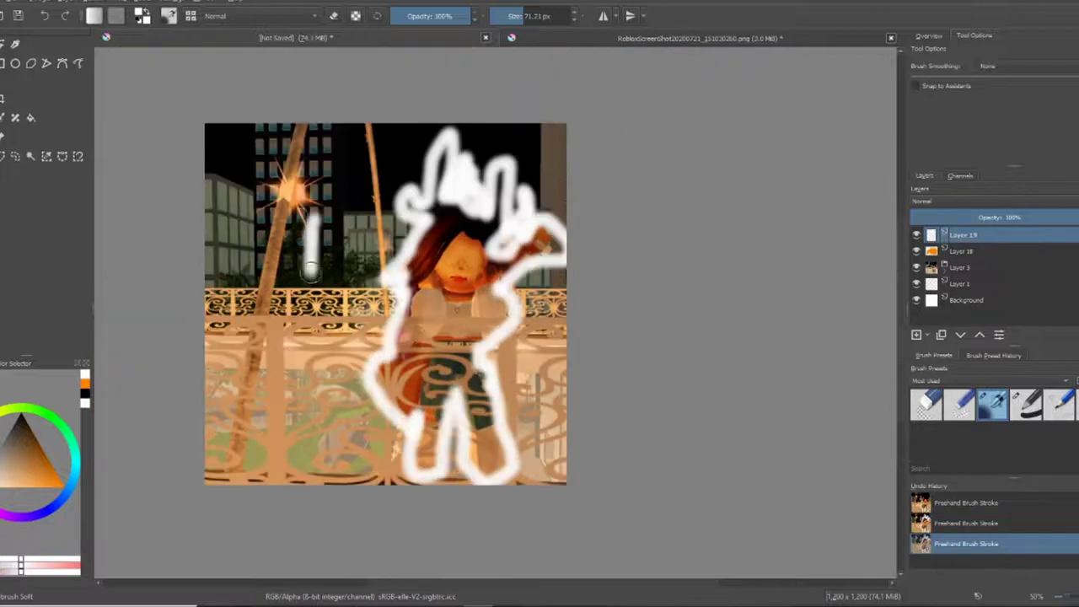
Lower the white outline layer's opacity to about 57% and compare Soft Light (SVG) and Screen before setting its blend mode to Overlay
key("alt+shift+f")
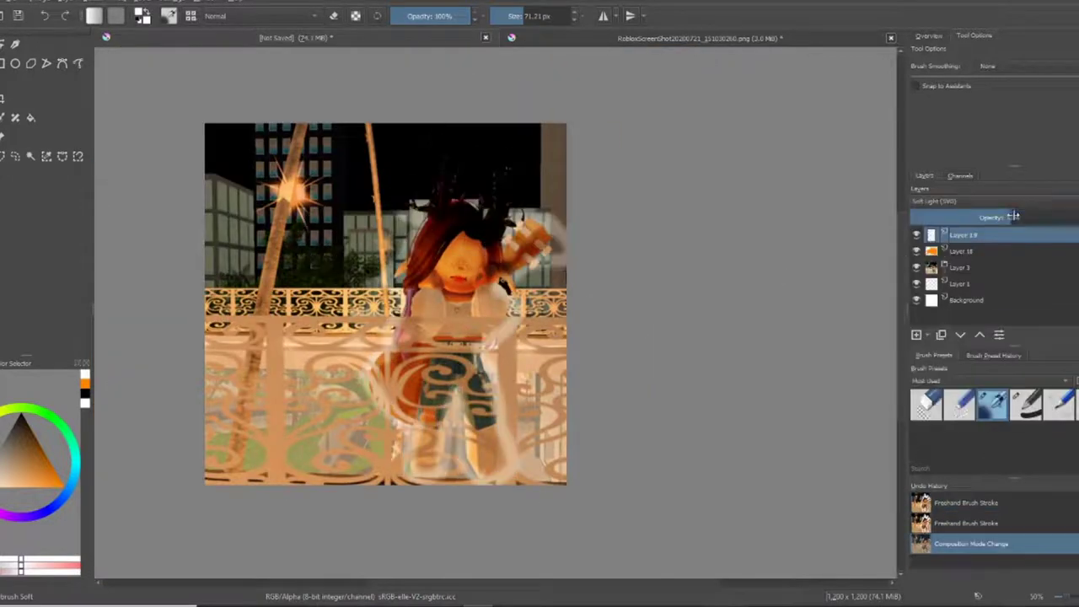
left_click(999, 201)
left_click(923, 325)
left_click(999, 201)
left_click(923, 326)
left_click(999, 201)
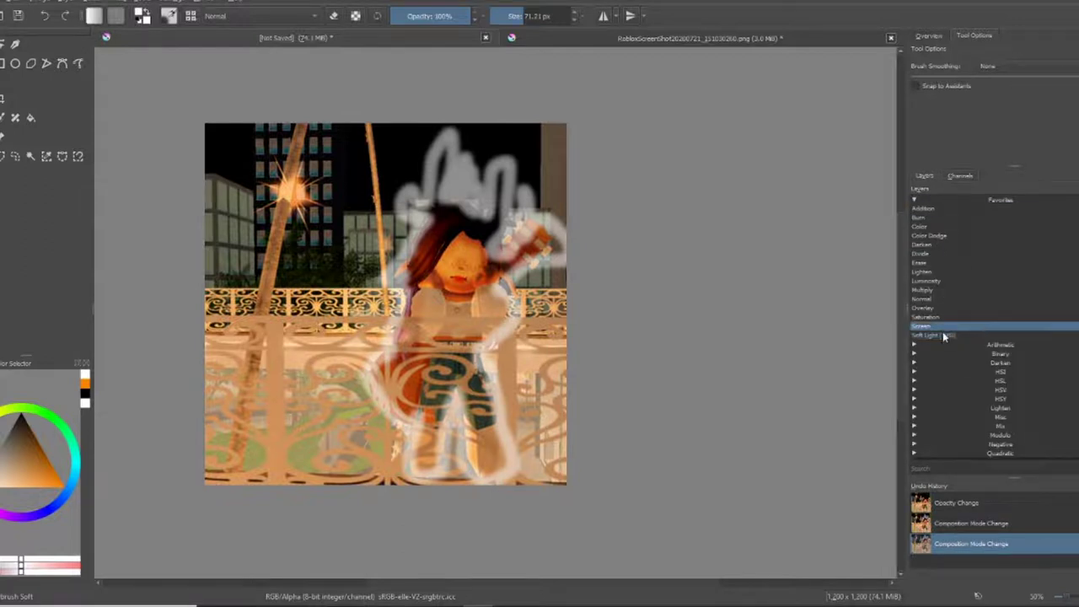
left_click(944, 336)
left_click(999, 201)
left_click(921, 308)
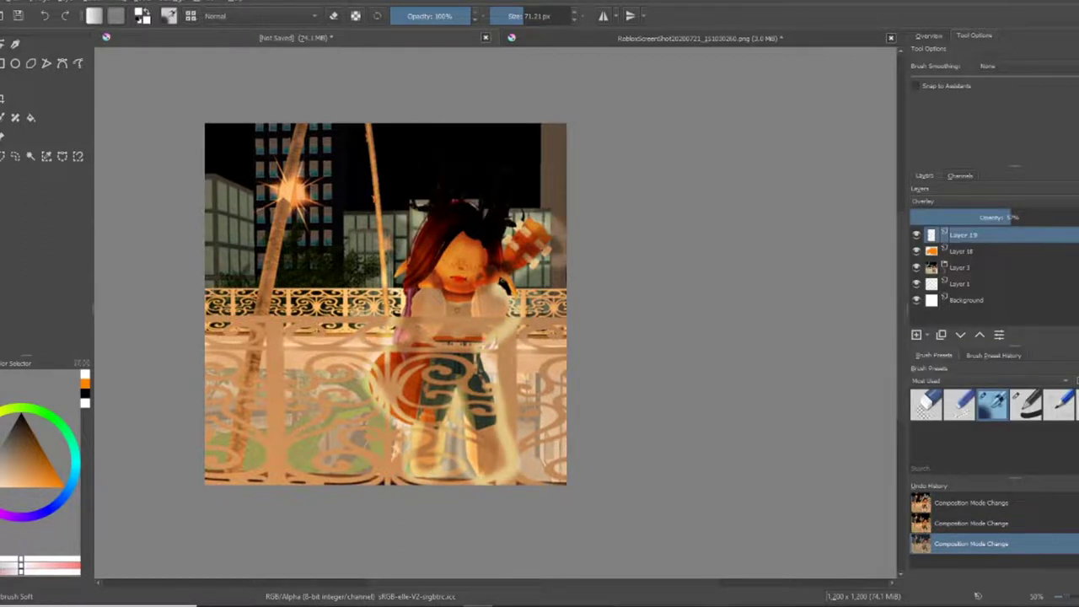
Clean up parts of the outline layer using the Eraser Circle brush at 50 px
right_click(565, 292)
scroll(535, 253, "up", 3)
scroll(498, 312, "down", 4)
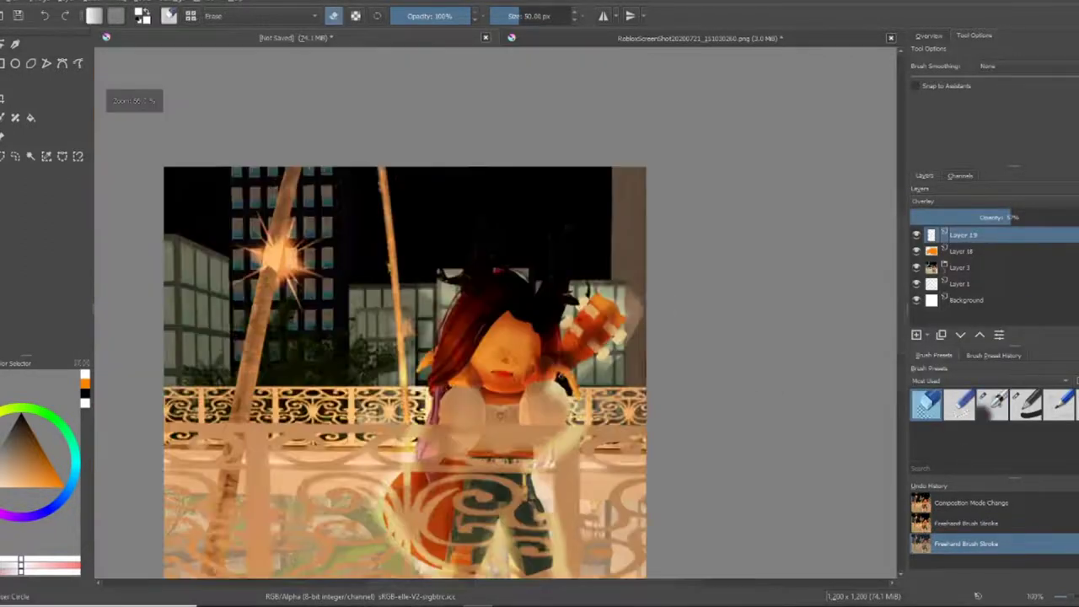
Add a new layer and airbrush a round white and light orange glow over the starburst light on the palm trunk
scroll(497, 312, "up", 1)
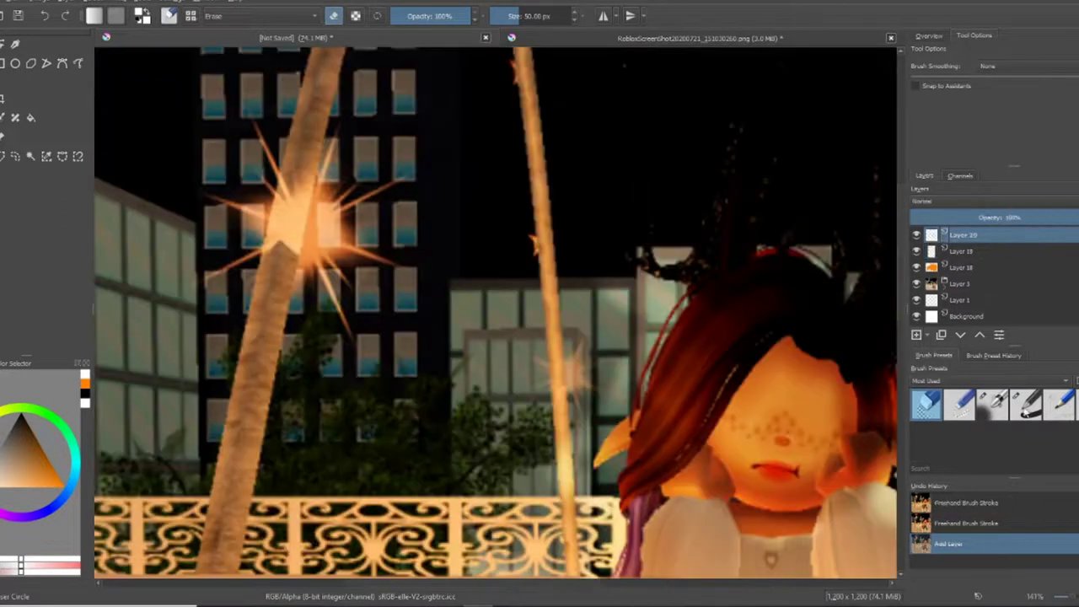
scroll(369, 306, "up", 3)
scroll(368, 306, "down", 2)
mouse_move(368, 307)
left_mouse_down()
mouse_move(325, 300)
mouse_move(329, 319)
mouse_move(297, 343)
mouse_move(235, 335)
mouse_move(441, 258)
mouse_move(334, 325)
mouse_move(337, 425)
left_mouse_up()
scroll(708, 421, "down", 2)
Try another blend mode on the glow layer, then set it to Soft Light (SVG)
left_click(927, 200)
left_click(946, 283)
left_click(927, 201)
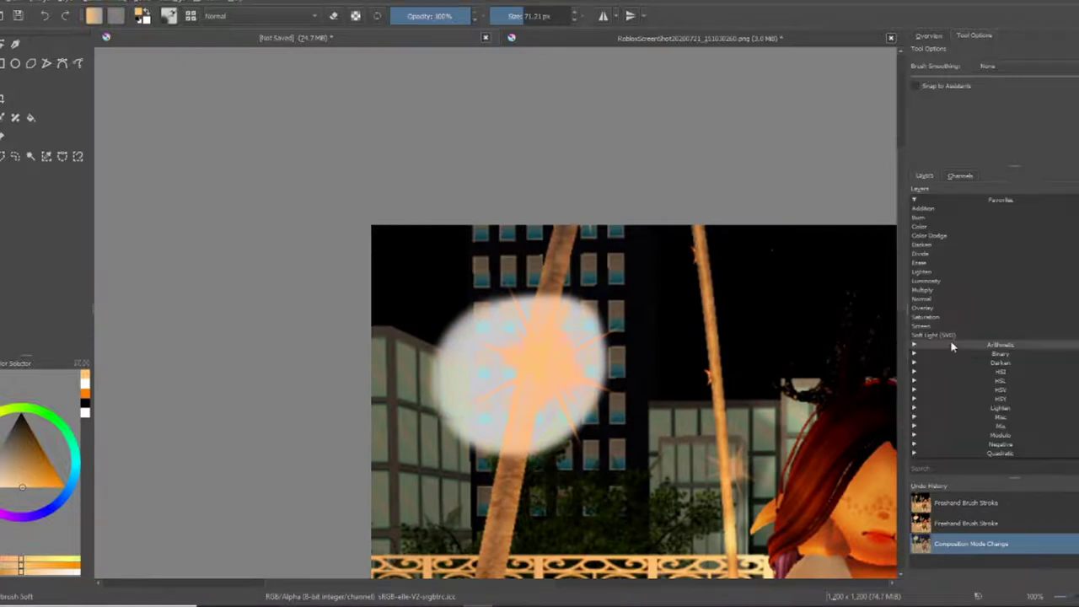
left_click(950, 337)
Airbrush more light orange glow around the starburst, the thin palm trunk and the nearby building windows
scroll(669, 313, "up", 2)
scroll(670, 313, "down", 3)
scroll(465, 210, "up", 2)
left_click_drag(465, 210, 438, 228)
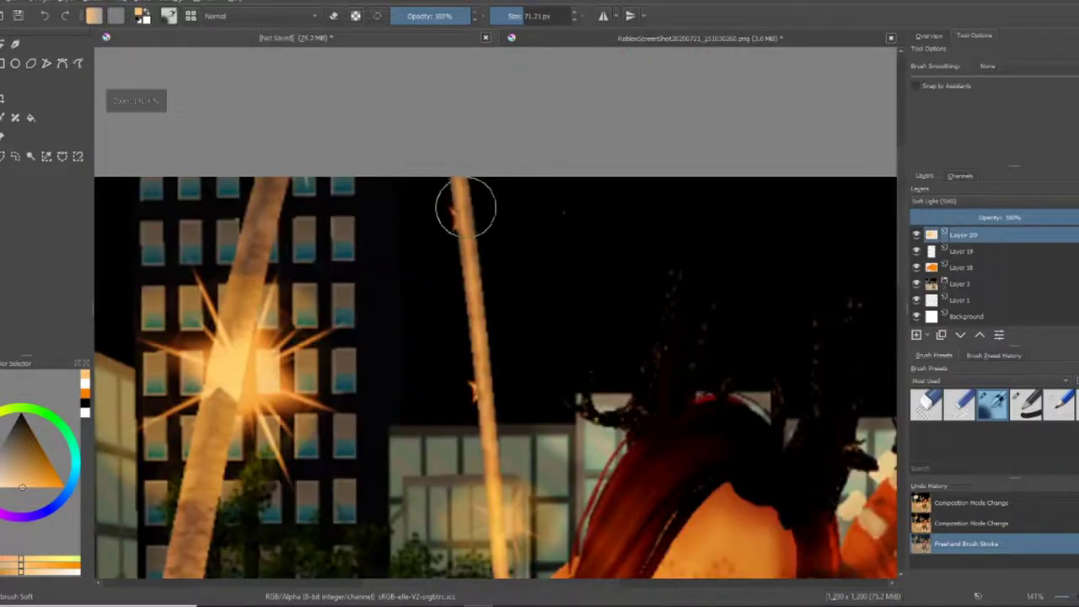
scroll(413, 241, "down", 3)
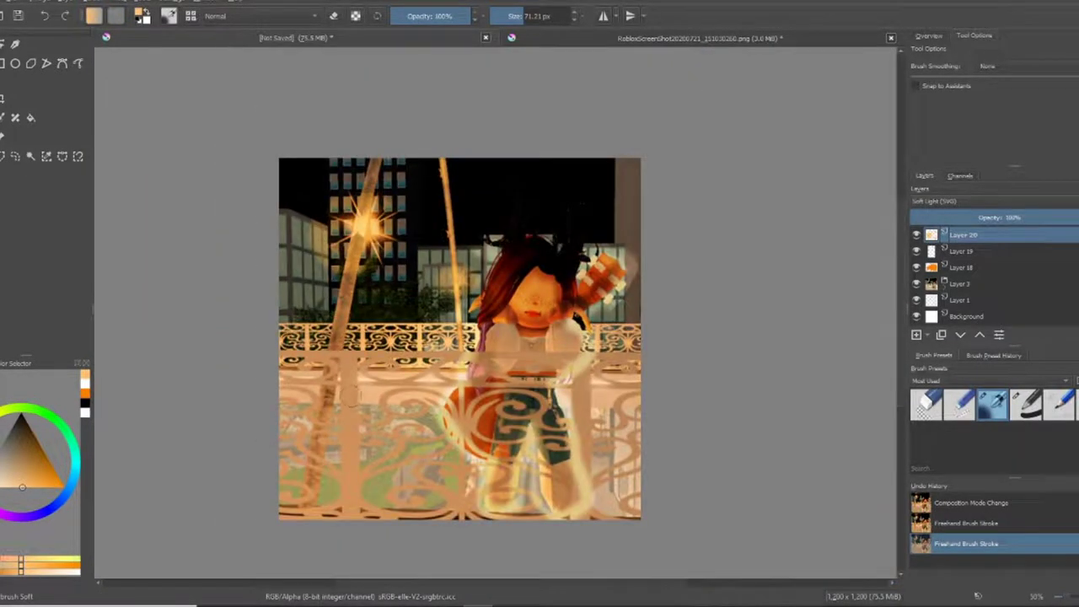
Add a new layer and draw a thin white @ symbol over the foliage above the rear railing with the Freehand Path tool
scroll(301, 184, "down", 1)
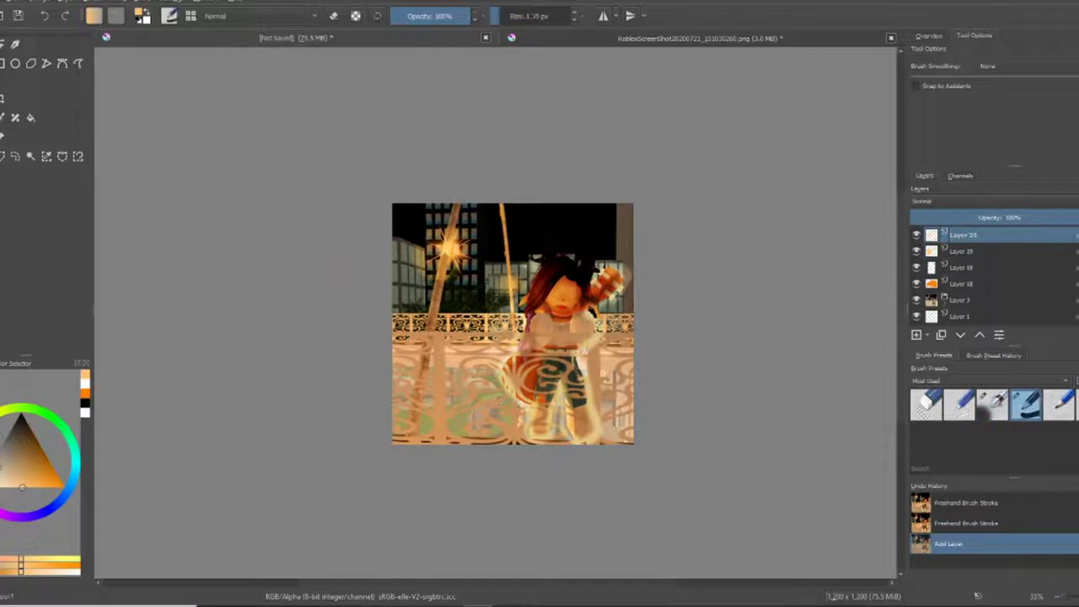
left_click(78, 64)
scroll(421, 283, "up", 4)
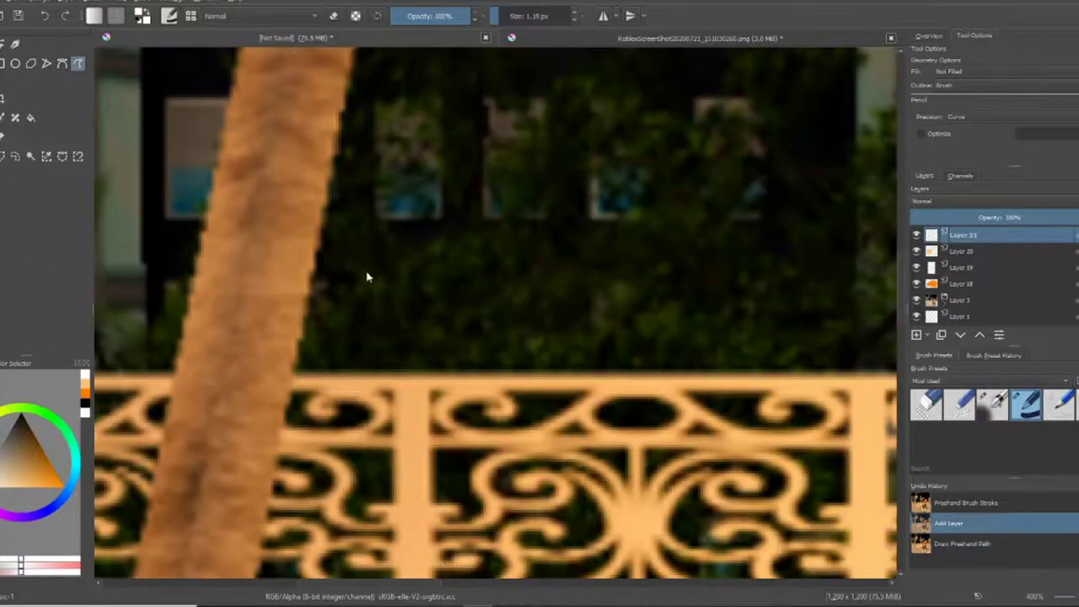
left_click_drag(389, 247, 393, 288)
left_click_drag(455, 253, 244, 289)
Handwrite the letters "fa" in white after the @ symbol
scroll(244, 288, "right", 5)
left_click_drag(342, 179, 250, 371)
left_click_drag(240, 276, 347, 236)
mouse_move(354, 235)
left_mouse_down()
mouse_move(356, 365)
mouse_move(405, 307)
left_mouse_up()
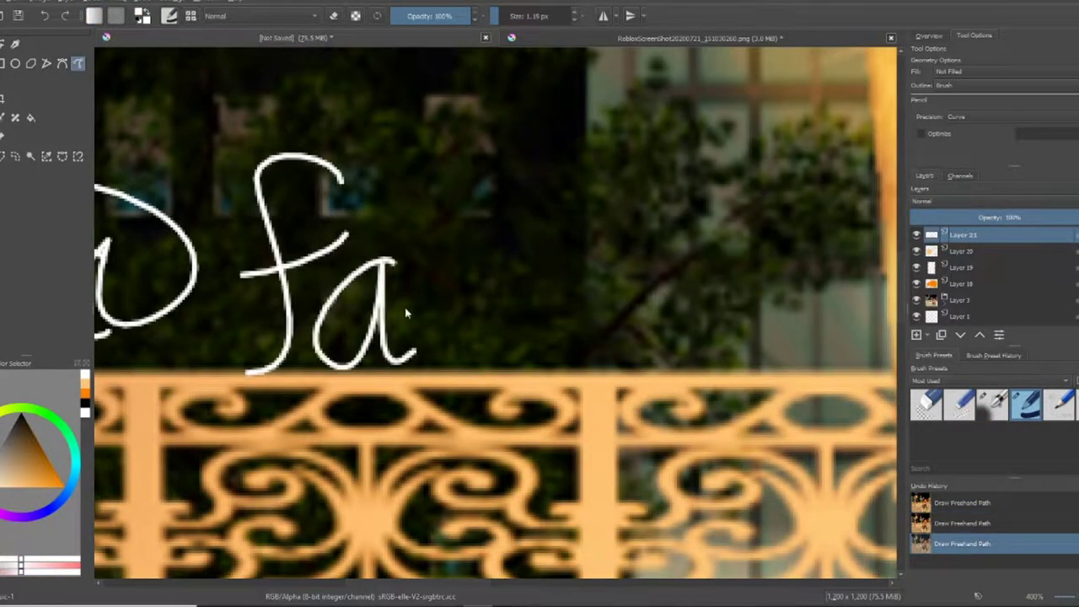
Handwrite "iry" in white after "fa", dotting the i with a small heart
key("plus")
mouse_move(386, 180)
left_mouse_down()
mouse_move(385, 456)
mouse_move(379, 218)
left_mouse_up()
scroll(380, 217, "right", 2)
mouse_move(291, 198)
left_mouse_down()
mouse_move(330, 174)
mouse_move(291, 202)
left_mouse_up()
left_click_drag(338, 229, 337, 451)
key("minus")
left_click_drag(396, 253, 519, 282)
scroll(526, 257, "right", 4)
left_click_drag(367, 329, 329, 413)
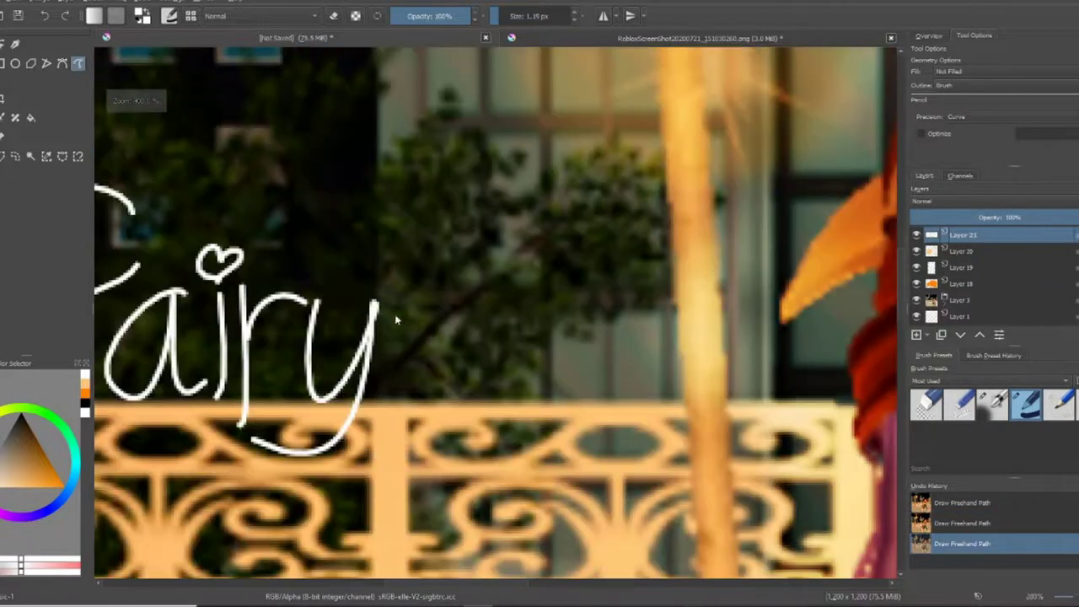
Handwrite the remaining characters of the white signature after "fairy", continuing across the image
left_click_drag(388, 375, 451, 375)
left_click_drag(498, 312, 506, 375)
left_click_drag(460, 337, 514, 380)
left_click_drag(514, 312, 552, 284)
scroll(552, 283, "up", 3)
left_click_drag(523, 215, 563, 305)
left_click_drag(582, 228, 564, 304)
scroll(563, 304, "right", 3)
mouse_move(505, 291)
left_mouse_down()
mouse_move(485, 303)
mouse_move(438, 439)
left_mouse_up()
left_click_drag(506, 304, 542, 412)
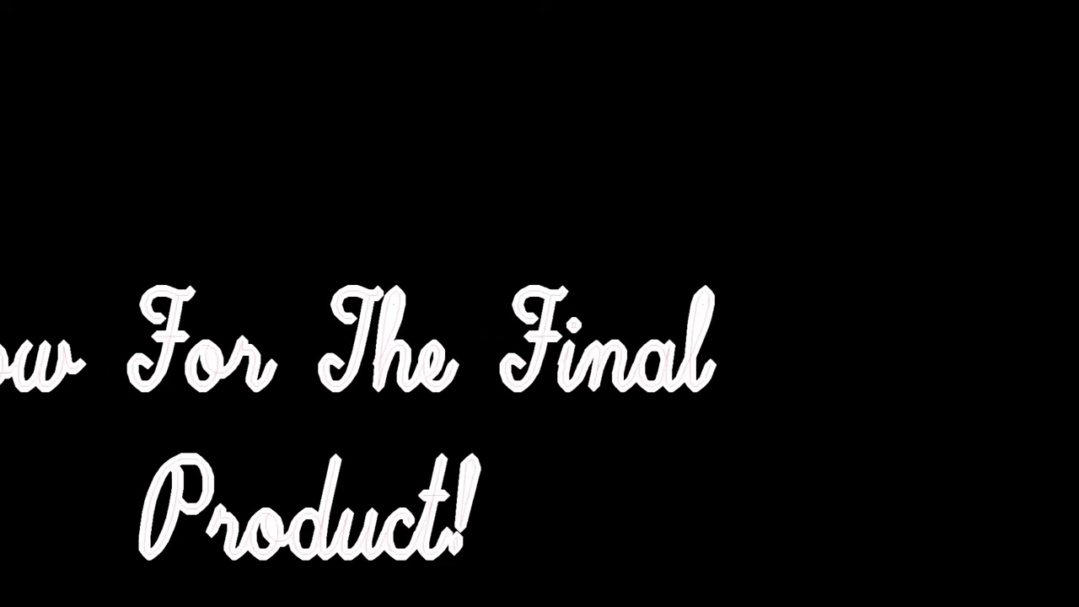